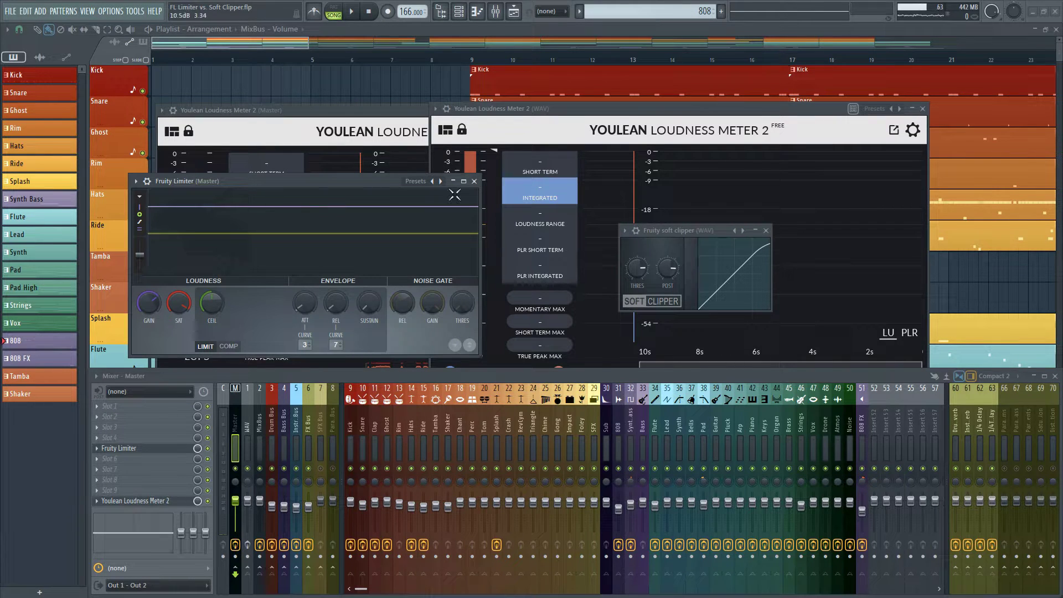
# - Move the Fruity Limiter and Fruity soft clipper windows out of the way
pyautogui.moveTo(337, 181); pyautogui.dragTo(246, 170)
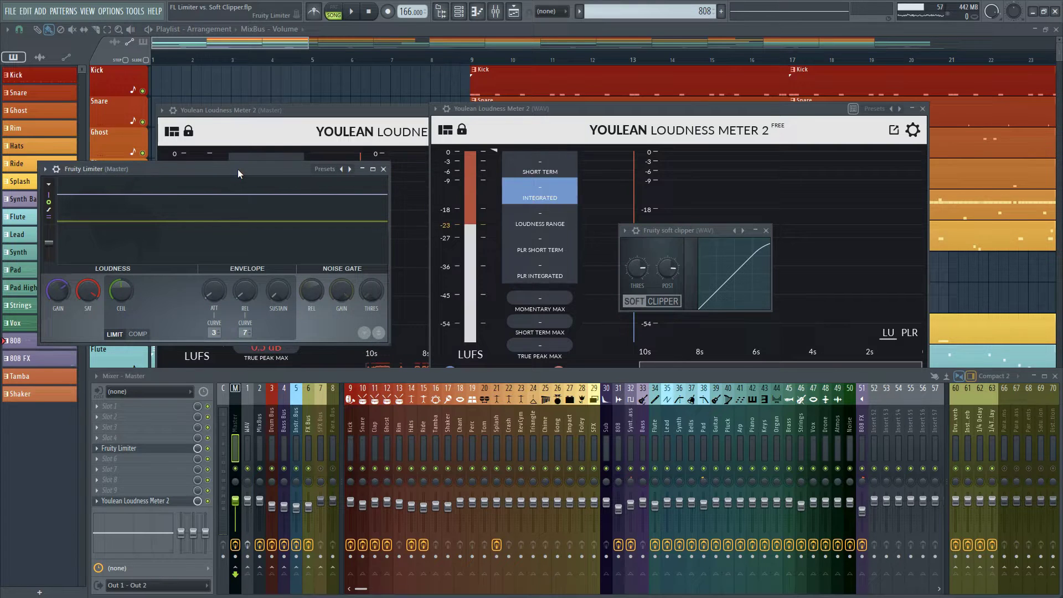
pyautogui.moveTo(715, 230); pyautogui.dragTo(805, 211)
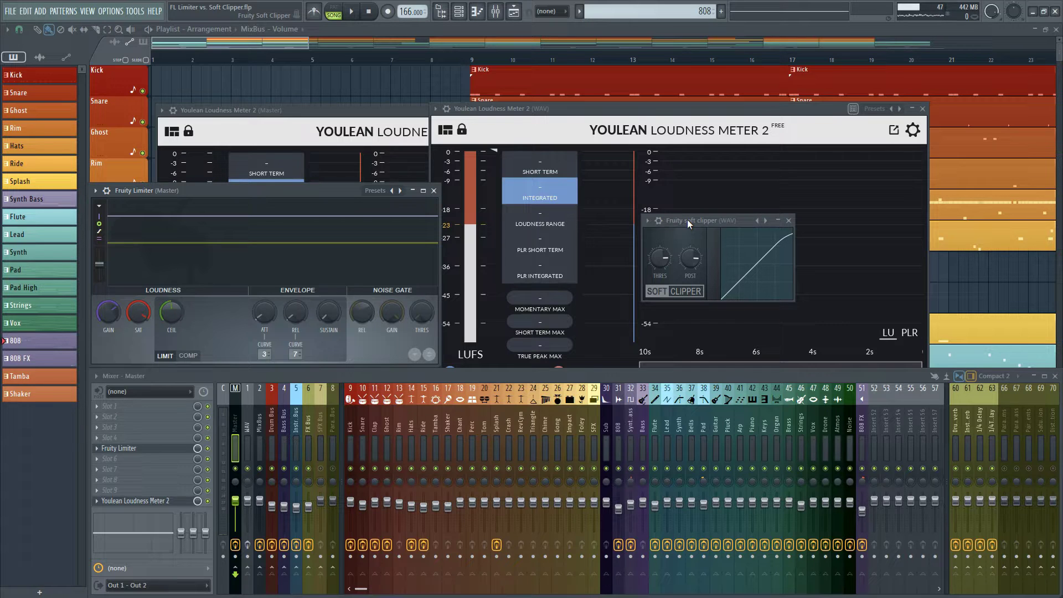
pyautogui.moveTo(699, 220); pyautogui.dragTo(706, 220)
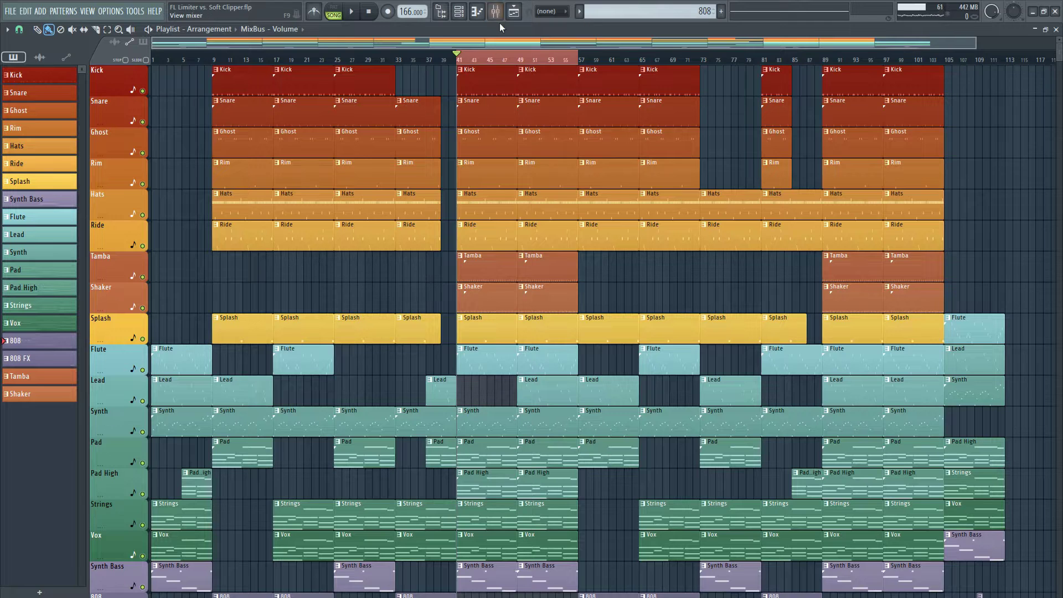
# - Open the Master track's Youlean loudness meter and place it at the upper left
pyautogui.click(496, 12)
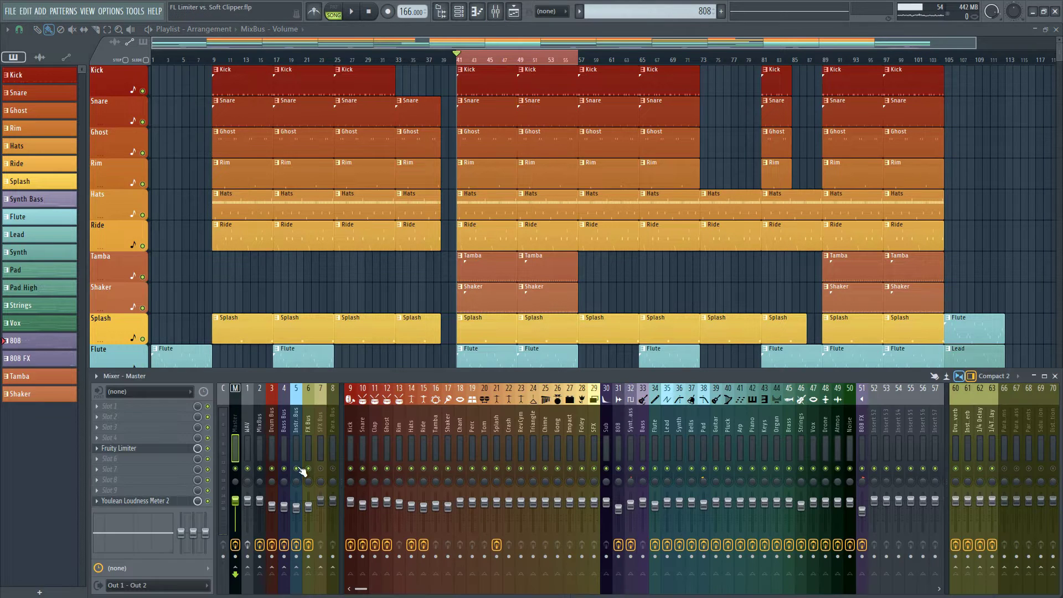
pyautogui.click(143, 501)
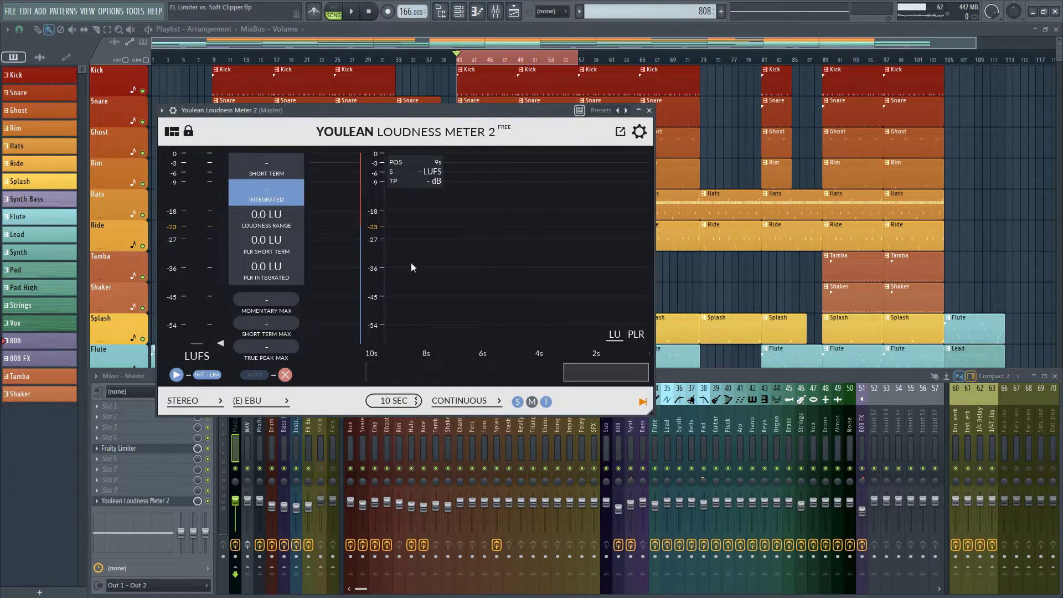
pyautogui.moveTo(415, 111); pyautogui.dragTo(310, 82)
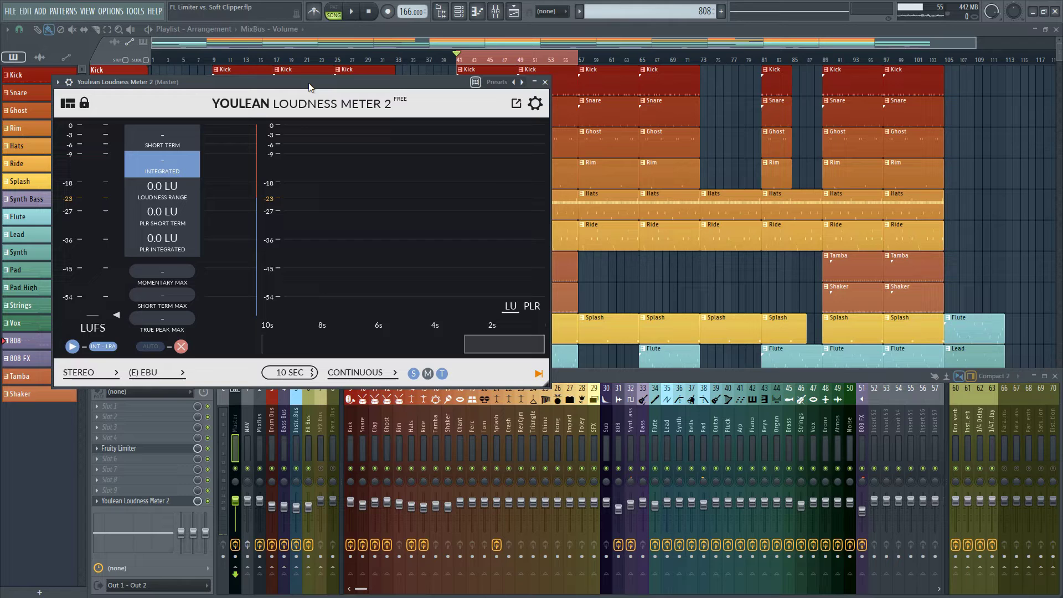
# - Open the WAV track's Youlean loudness meter and place it beside the Master meter
pyautogui.click(248, 428)
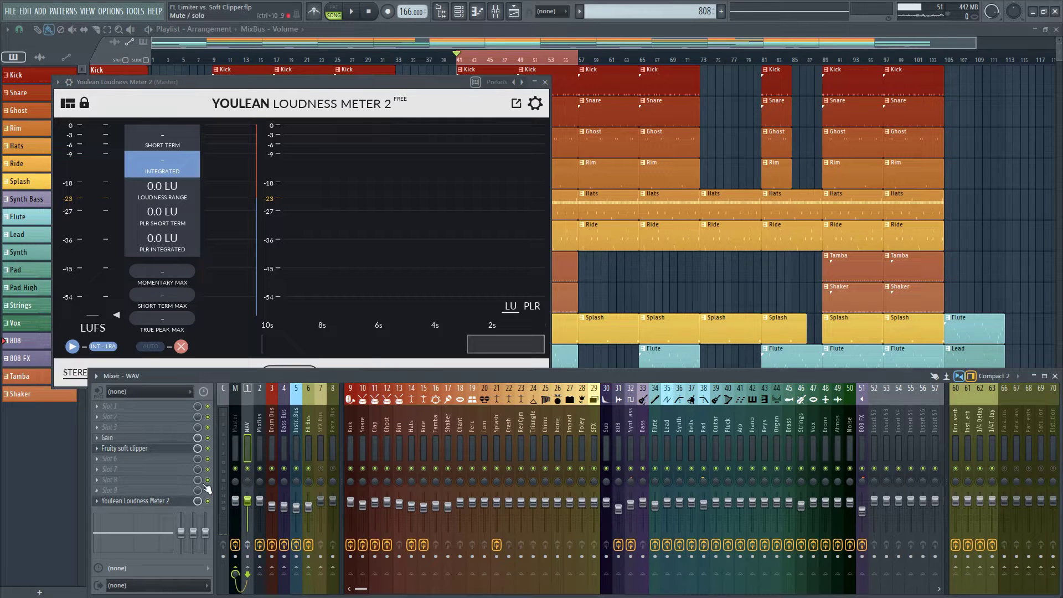
pyautogui.click(145, 501)
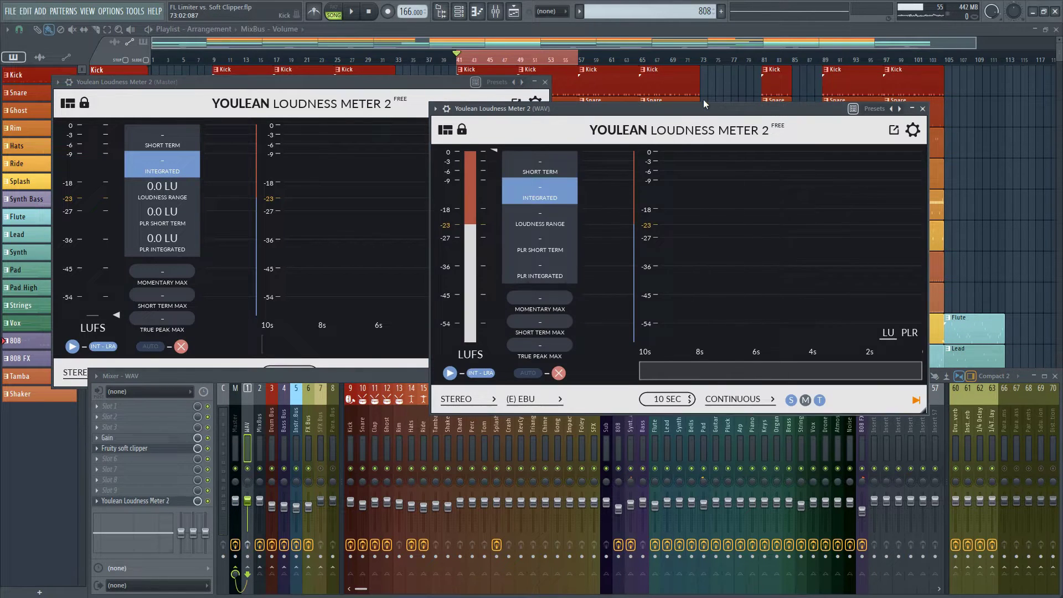
pyautogui.moveTo(641, 114); pyautogui.dragTo(684, 104)
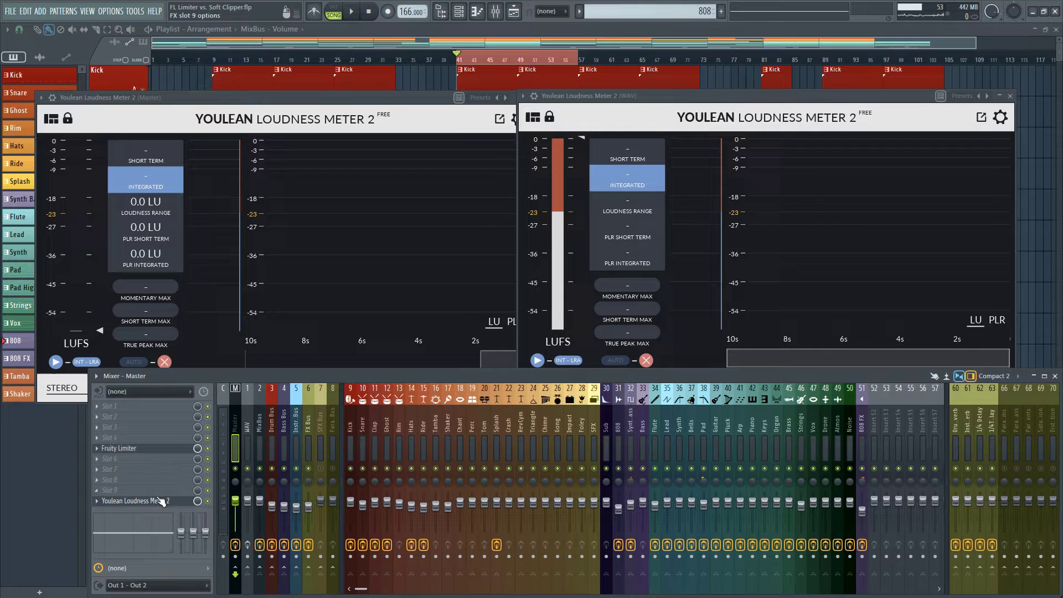
# - Select the WAV track, open its Fruity soft clipper, and reopen the WAV loudness meter
pyautogui.click(247, 406)
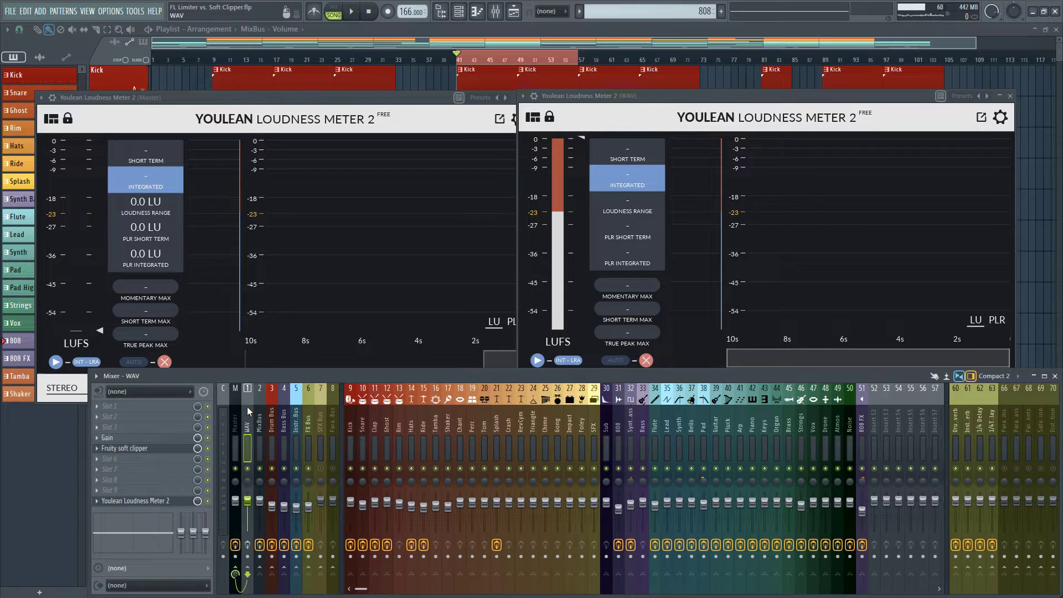
pyautogui.click(158, 449)
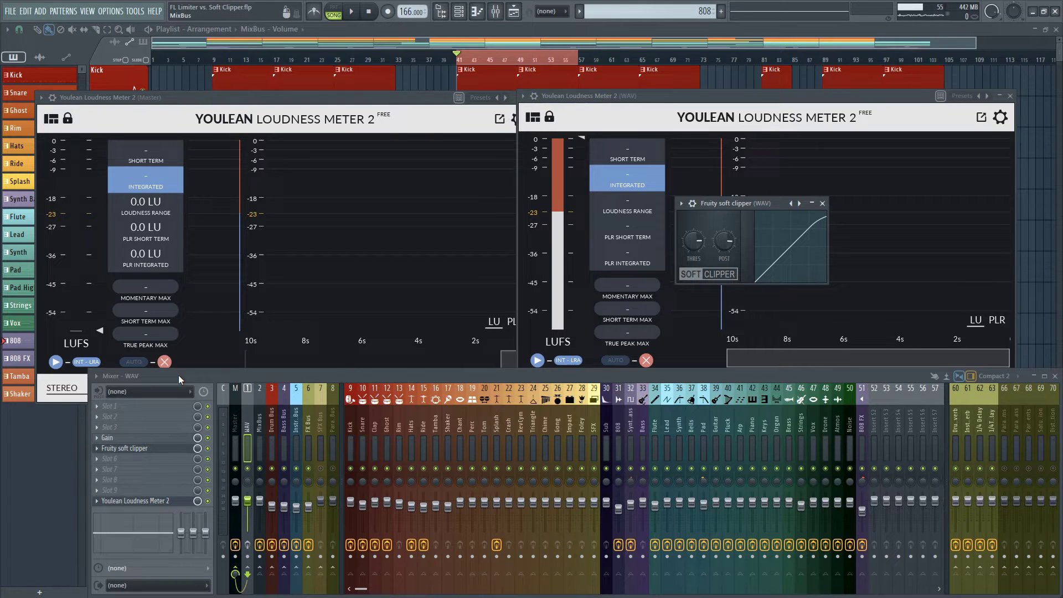
pyautogui.click(145, 501)
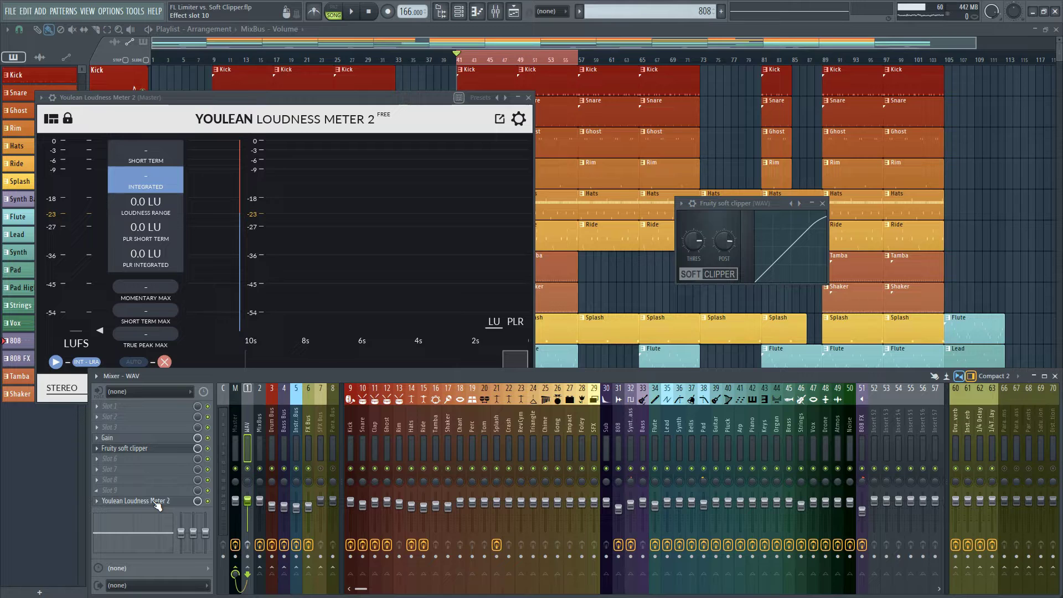
pyautogui.click(124, 502)
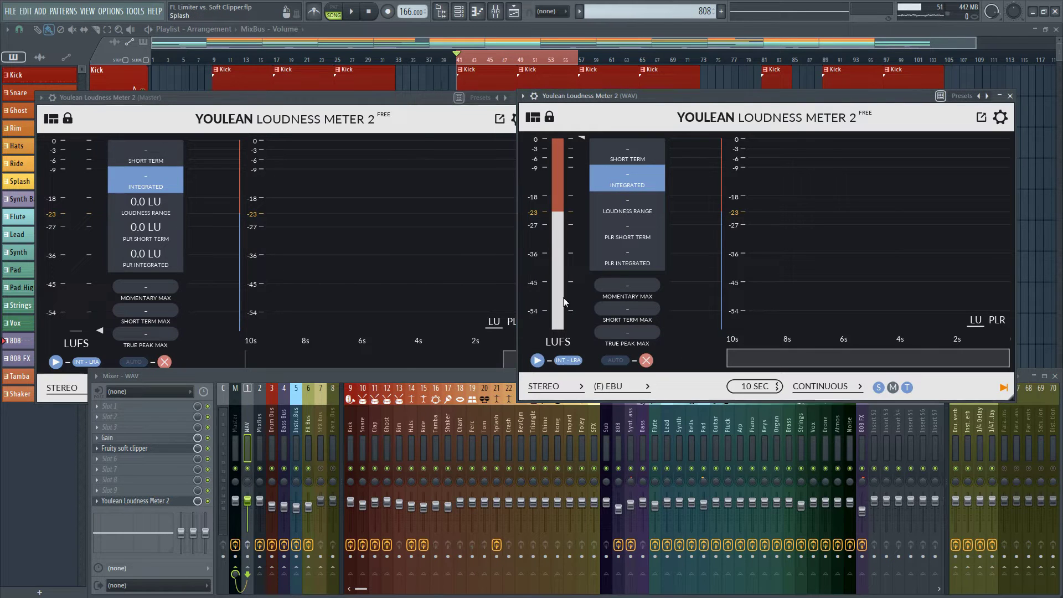
pyautogui.click(402, 376)
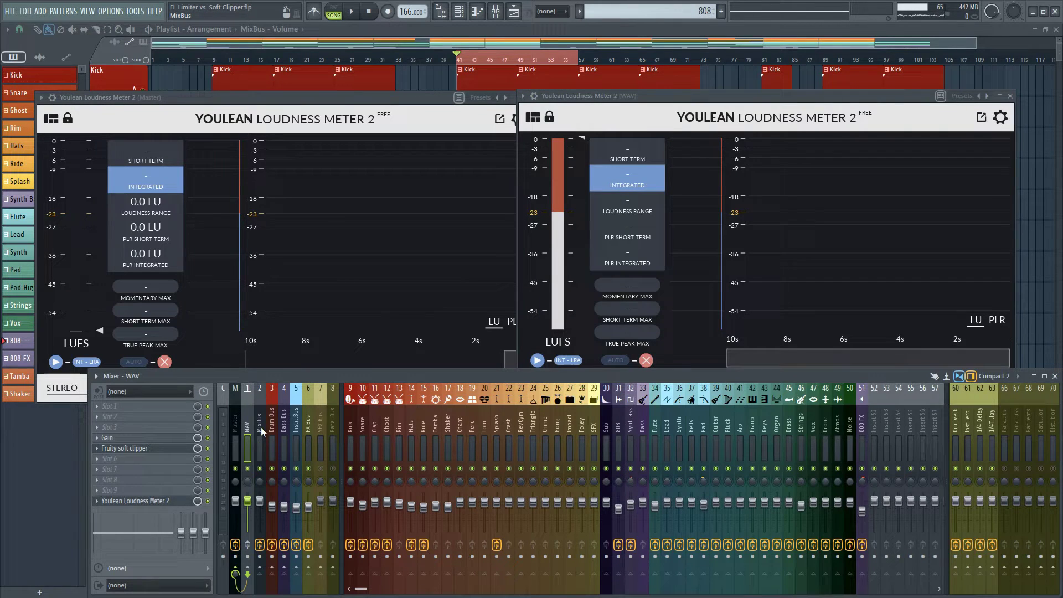
# - Select the MixBus track, view its Fruity Filter, then open its Fruity parametric EQ
pyautogui.click(261, 431)
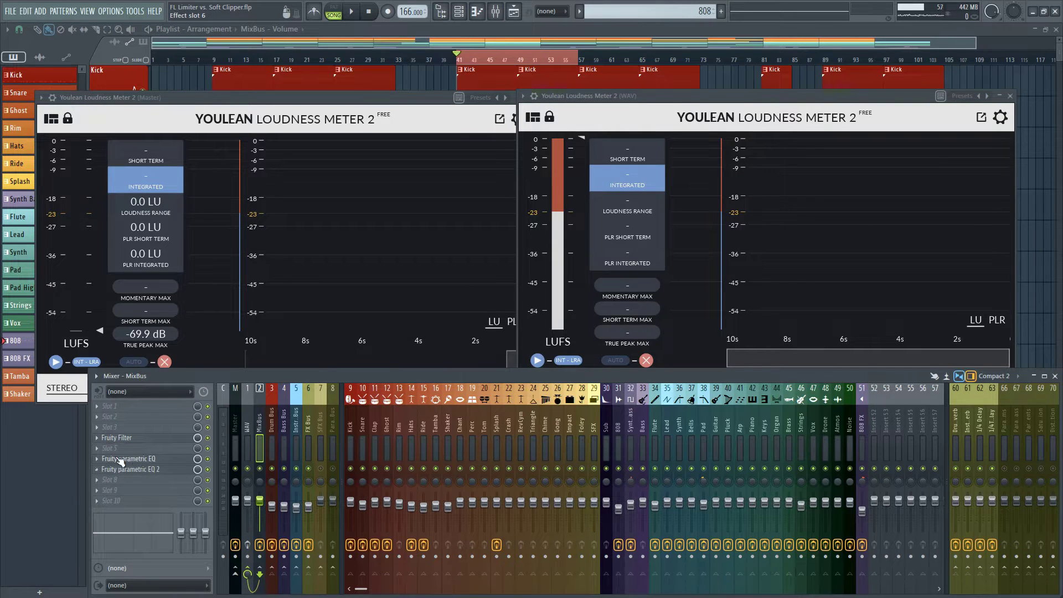
pyautogui.click(132, 439)
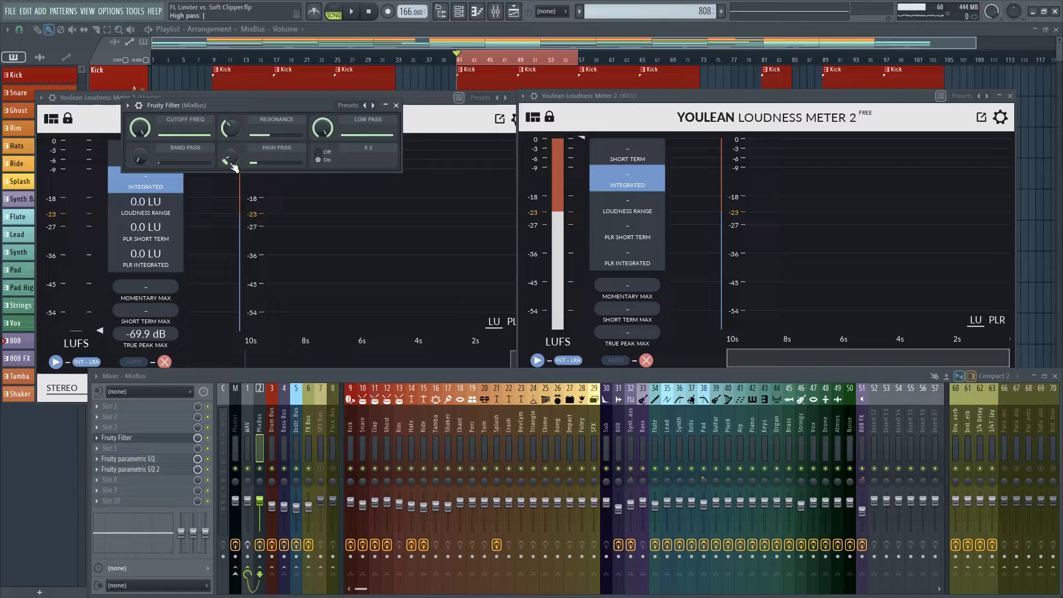
pyautogui.click(396, 106)
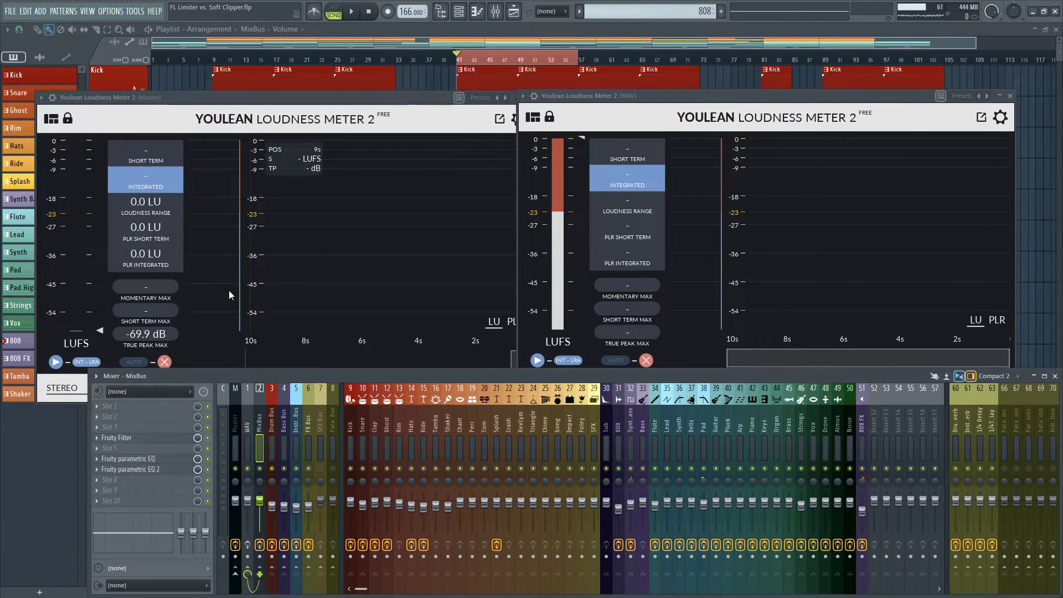
pyautogui.click(141, 463)
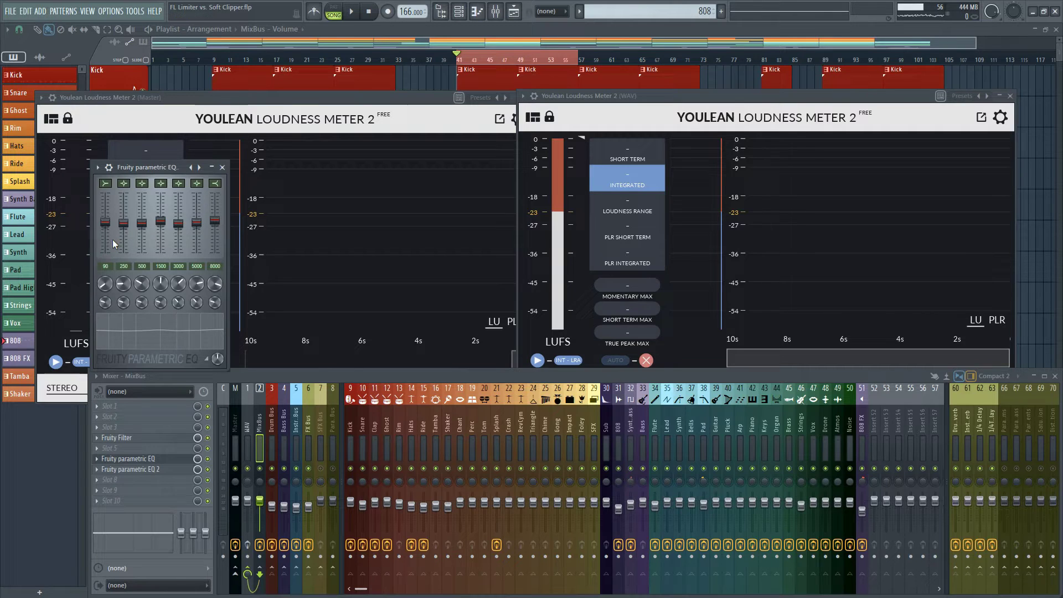
pyautogui.click(222, 167)
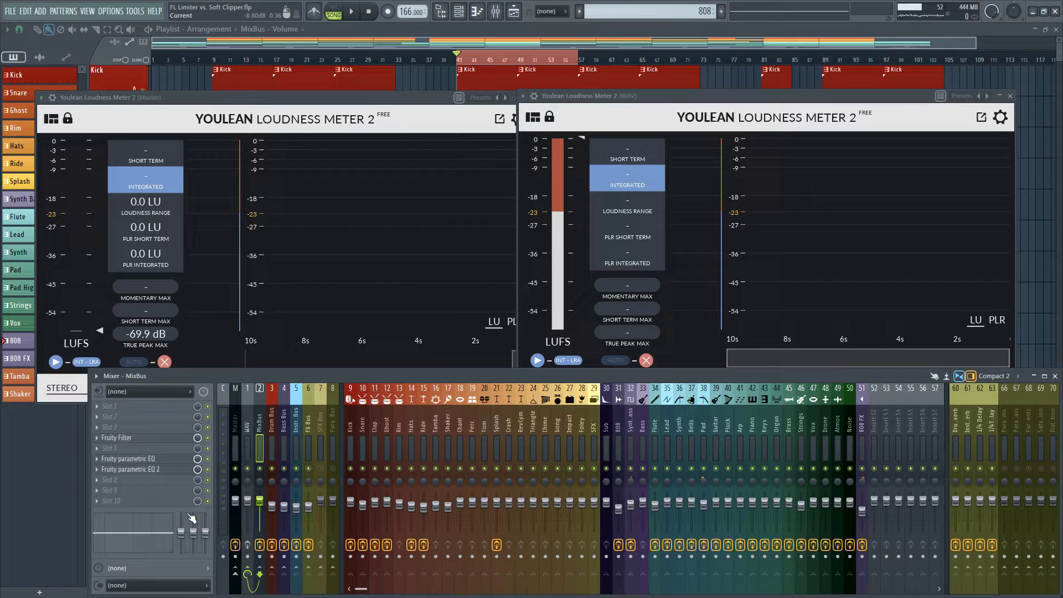
pyautogui.click(130, 470)
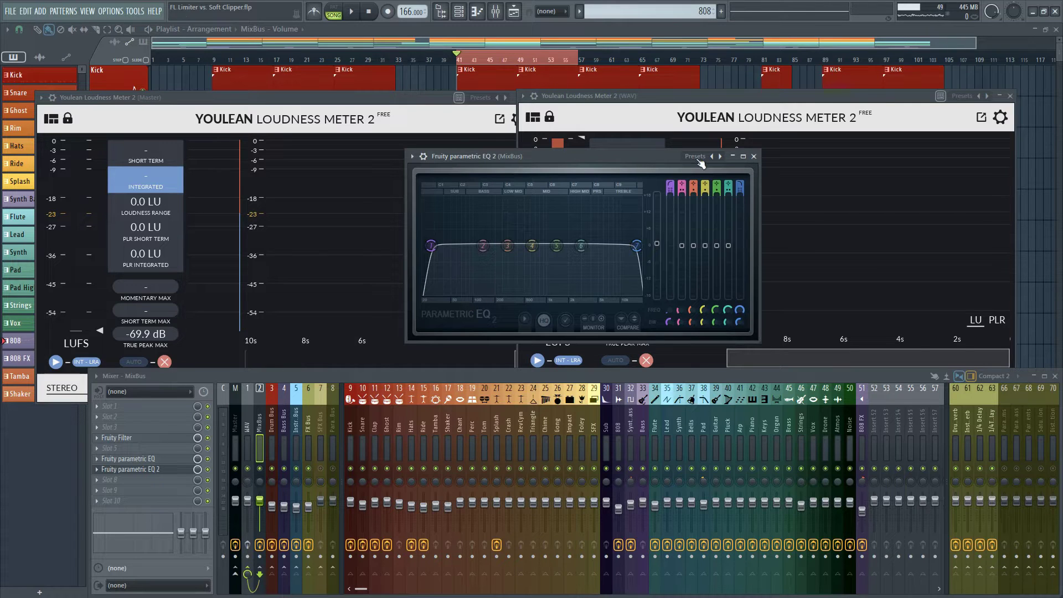
pyautogui.click(754, 157)
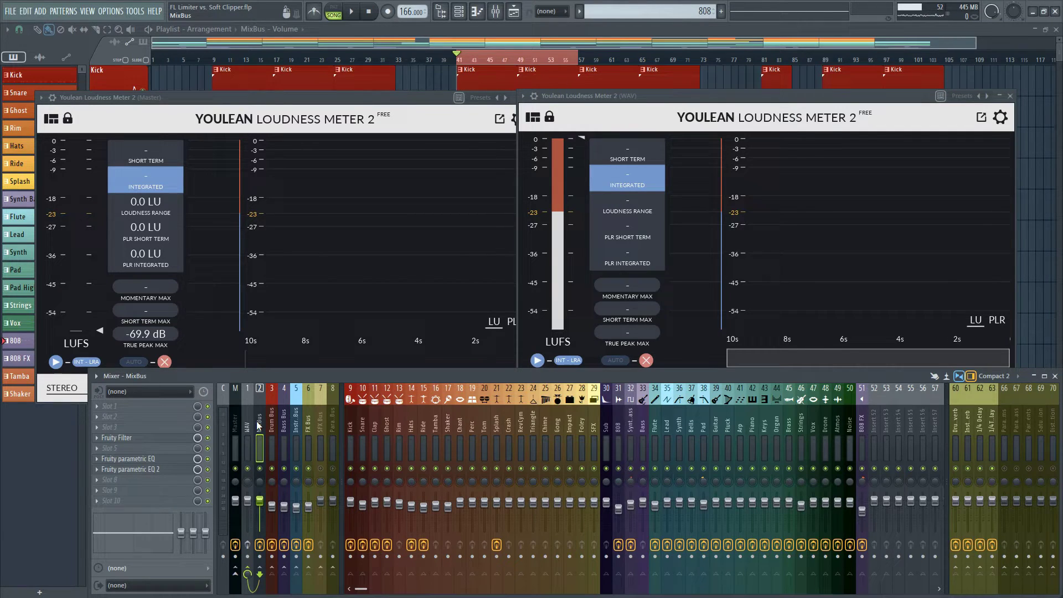
# - Review the MixBus Fruity Filter and both parametric EQs, then return to the WAV track
pyautogui.click(154, 438)
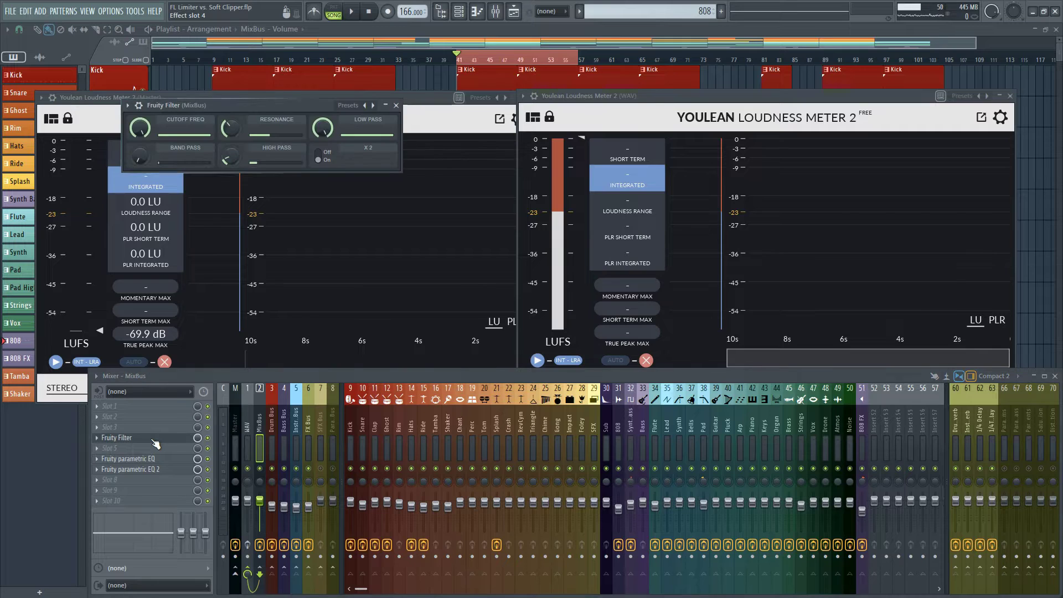
pyautogui.click(396, 106)
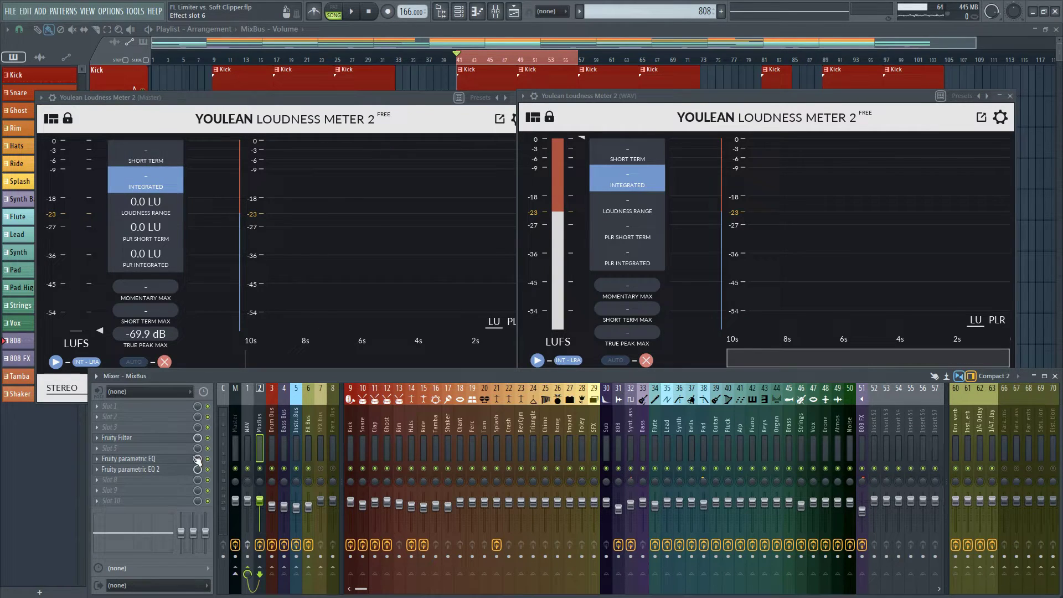
pyautogui.click(149, 459)
pyautogui.click(147, 469)
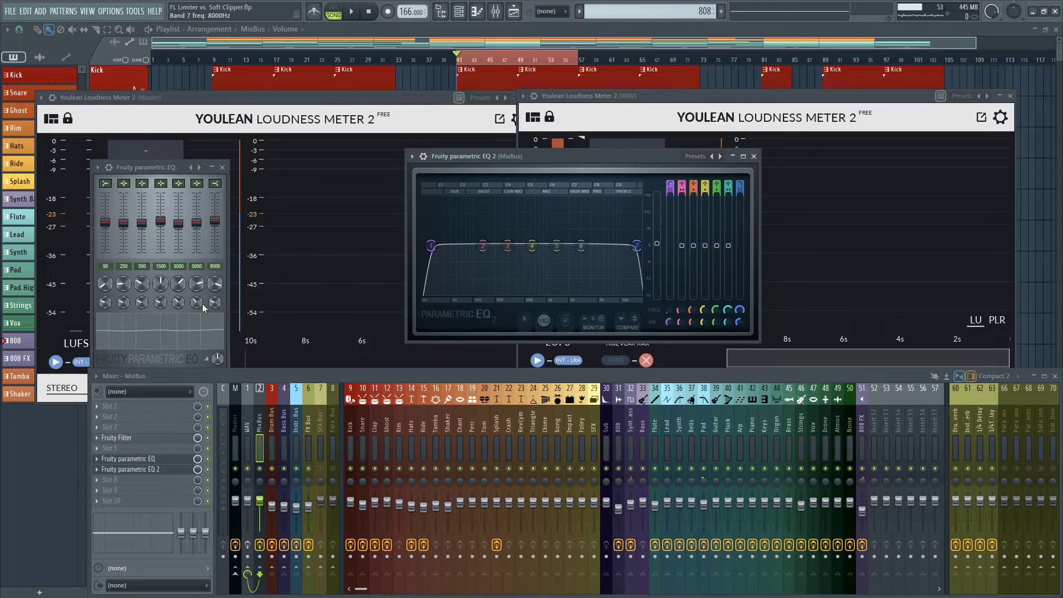
pyautogui.click(150, 459)
pyautogui.click(147, 469)
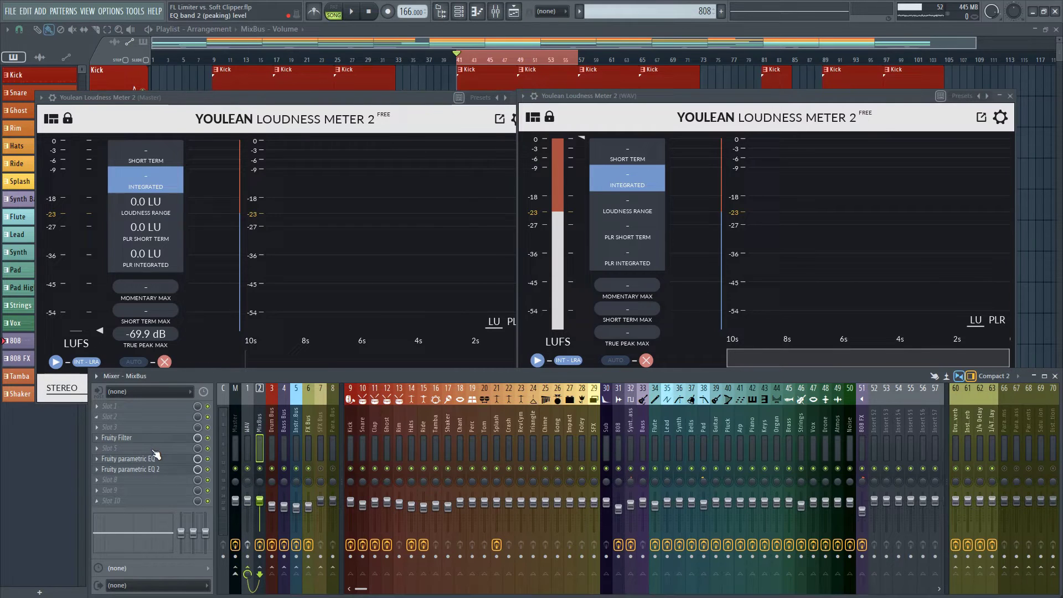
pyautogui.click(249, 425)
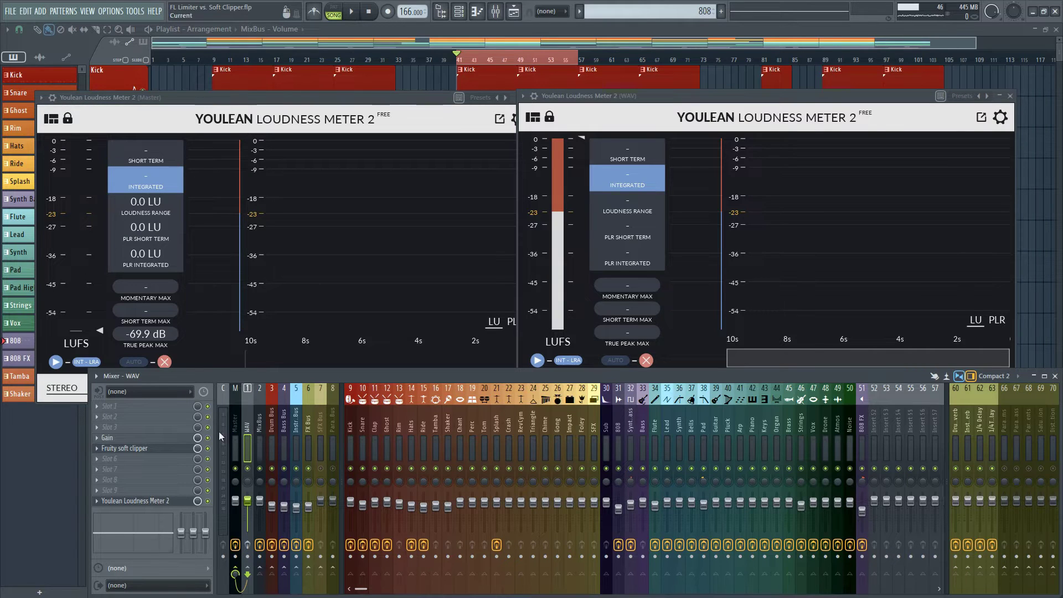
# - Check the WAV Gain effect, then open the WAV Fruity soft clipper showing 80% post gain
pyautogui.click(122, 440)
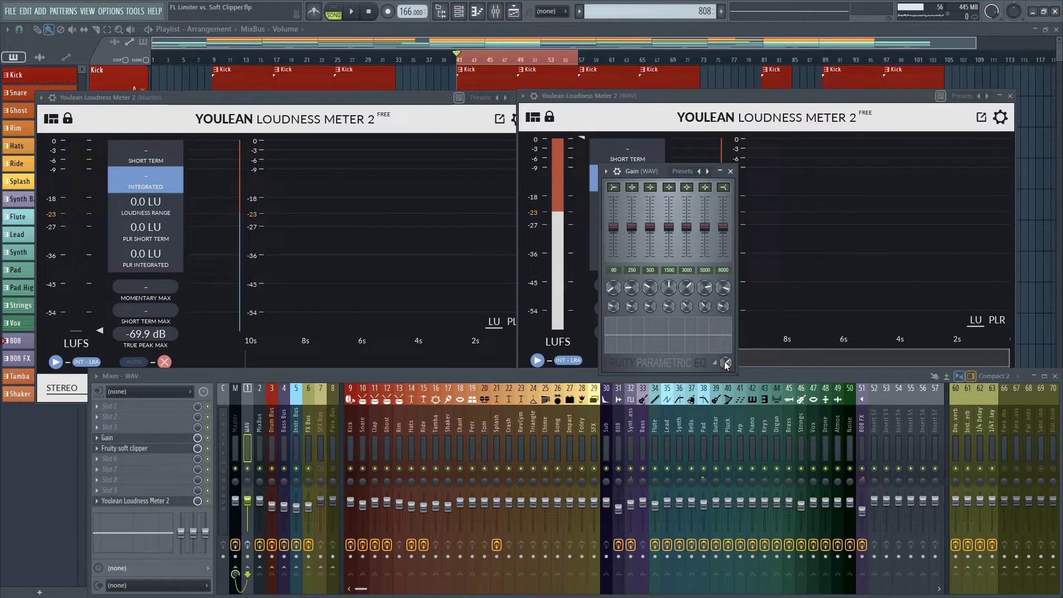
pyautogui.click(730, 171)
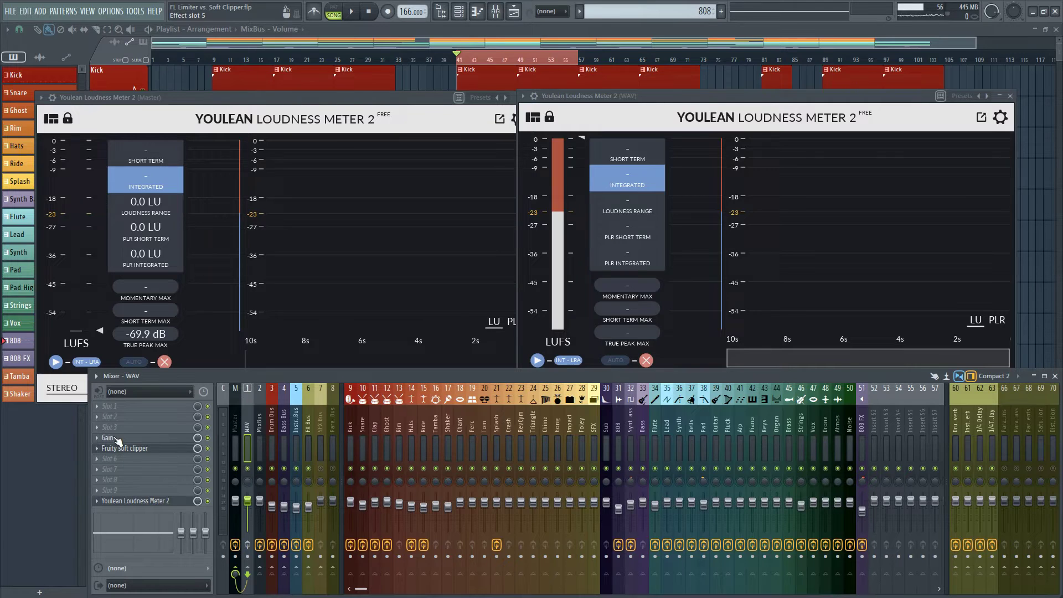
pyautogui.click(258, 429)
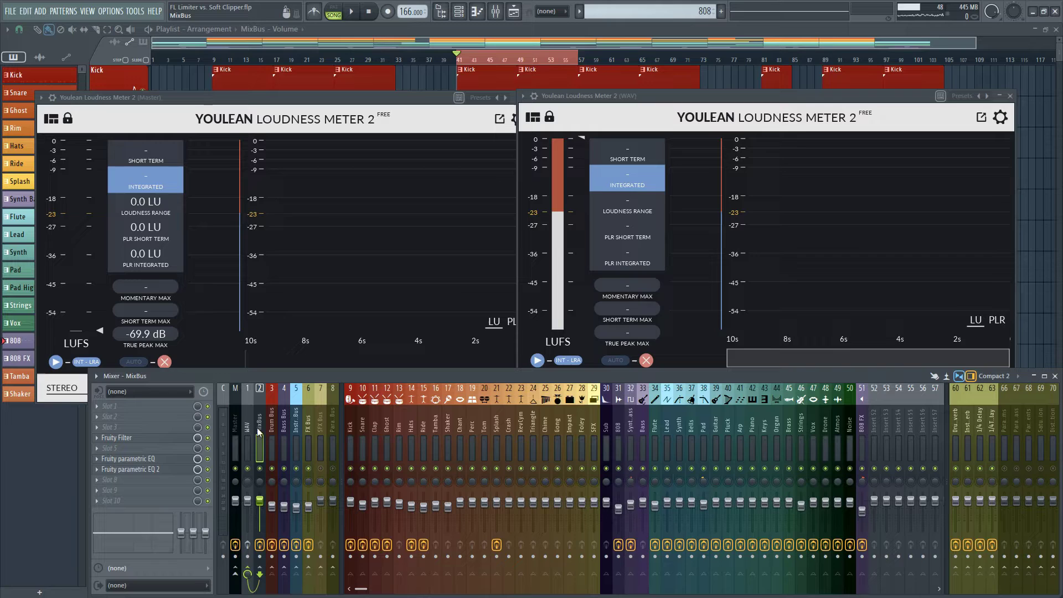
pyautogui.press('Left')
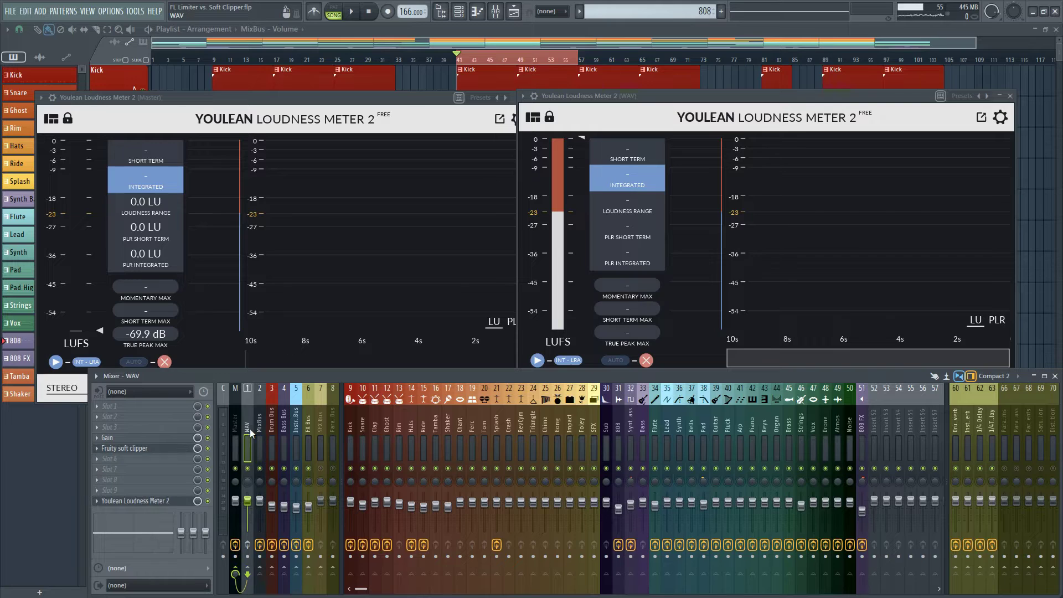
pyautogui.click(139, 451)
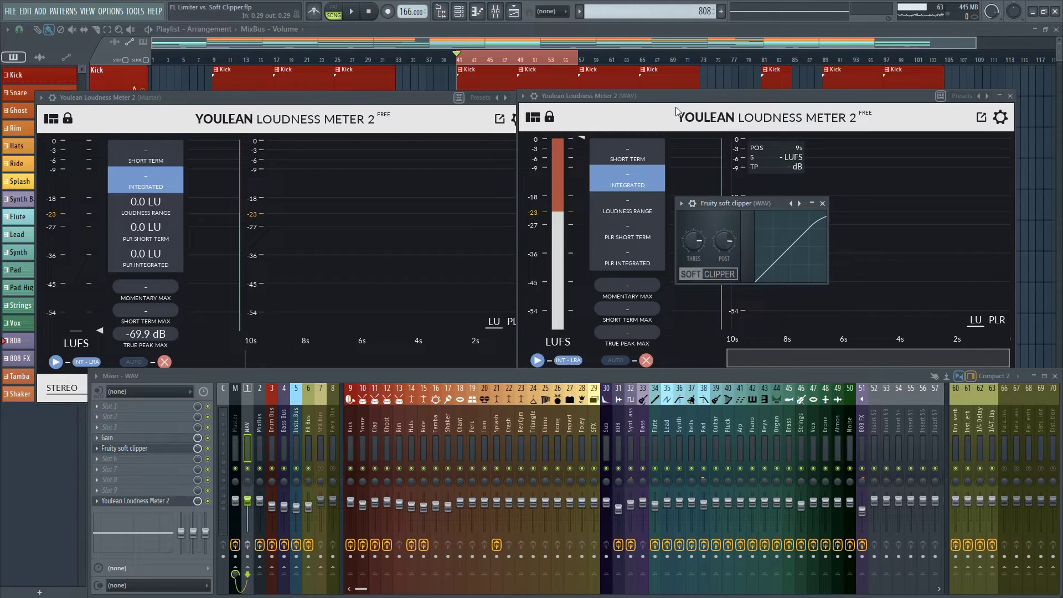
# - Open the Master Fruity Limiter and put the Master loudness meter in front, nudged right
pyautogui.click(235, 441)
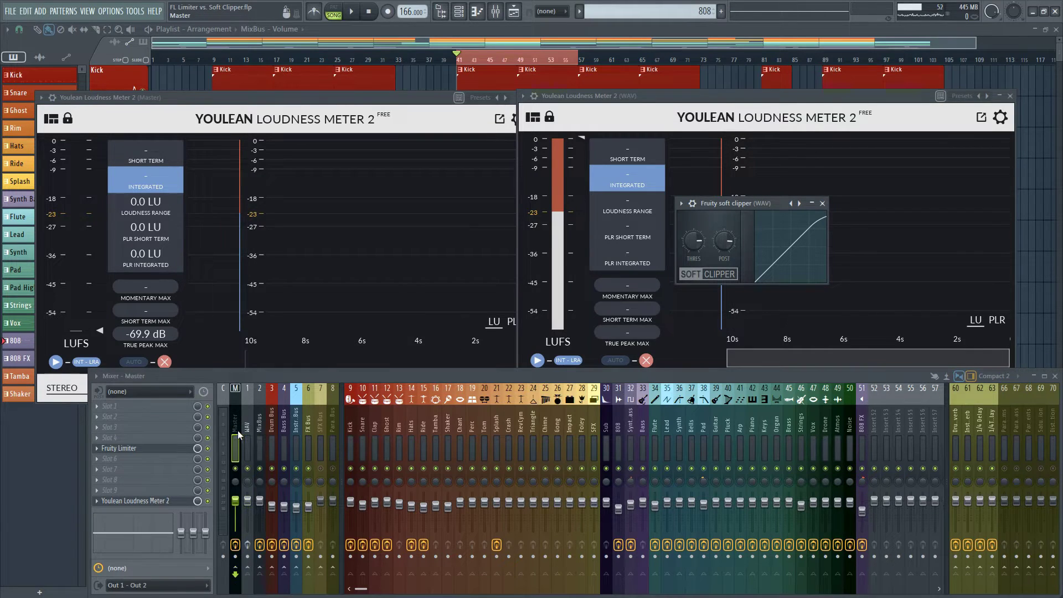
pyautogui.click(136, 450)
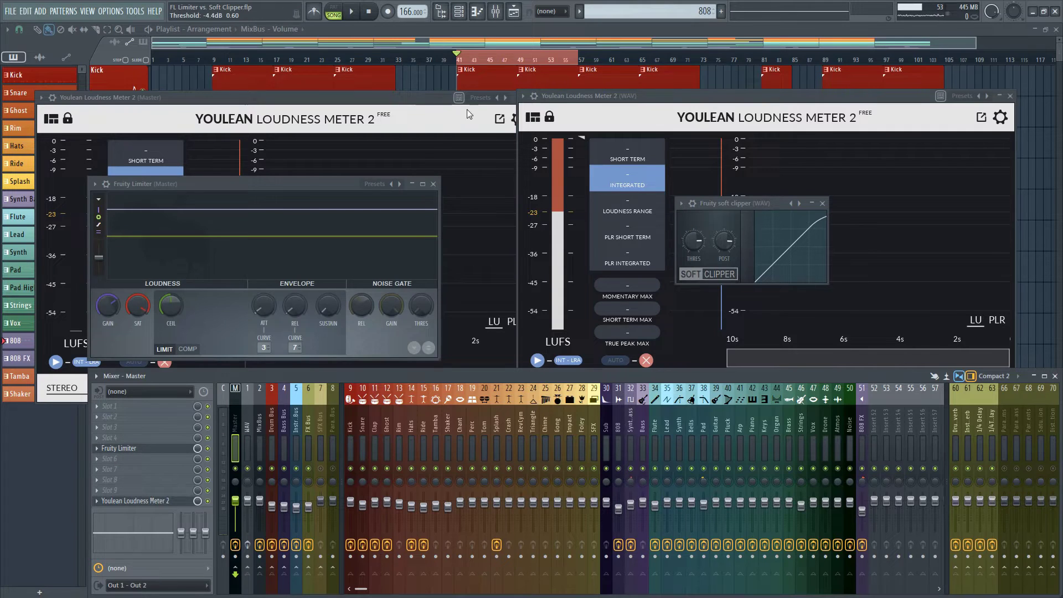
pyautogui.click(401, 97)
pyautogui.click(657, 96)
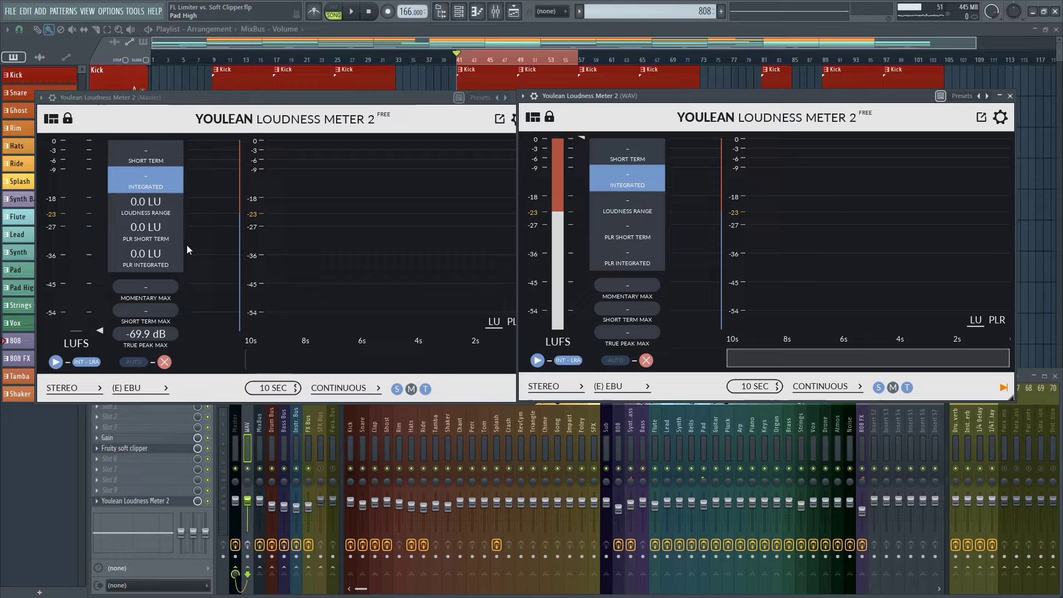
pyautogui.click(235, 420)
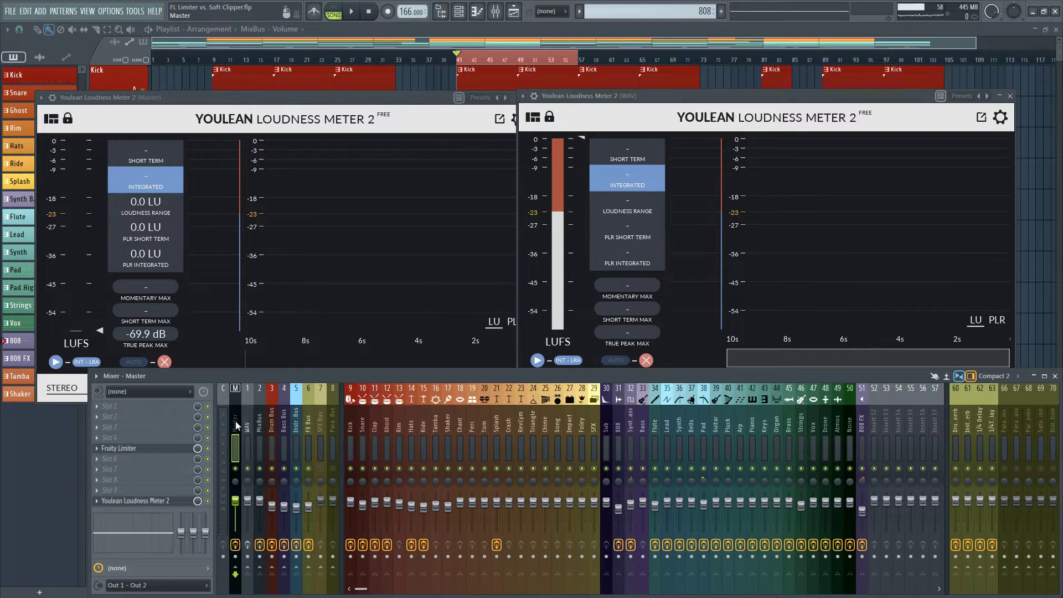
pyautogui.click(120, 503)
pyautogui.click(121, 502)
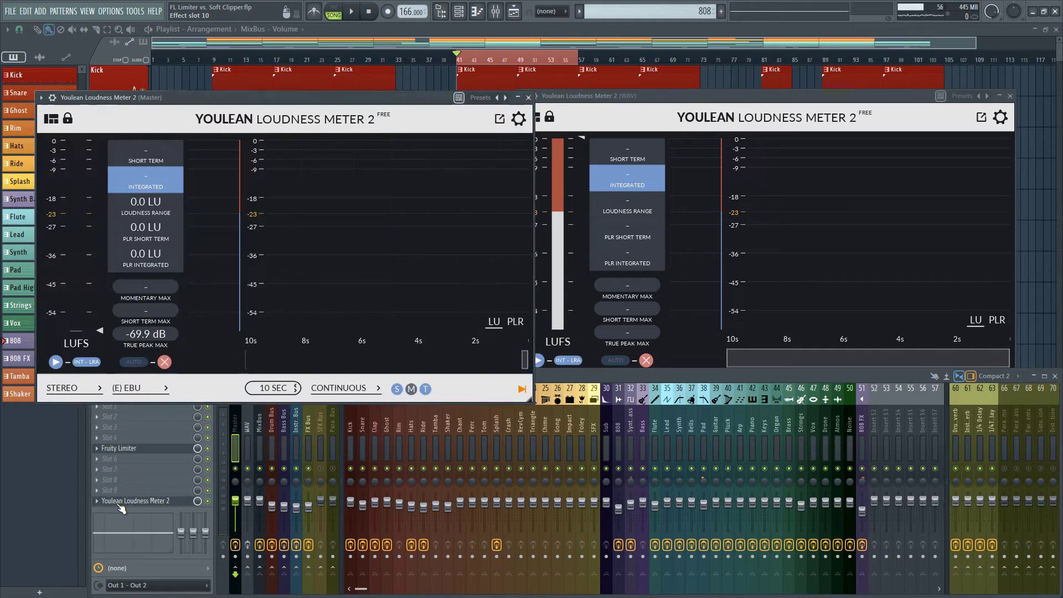
pyautogui.moveTo(315, 106); pyautogui.dragTo(341, 109)
# - Play the song through the limiter chain until the Master meter reads -11.0 LUFS, then stop
pyautogui.press('space')
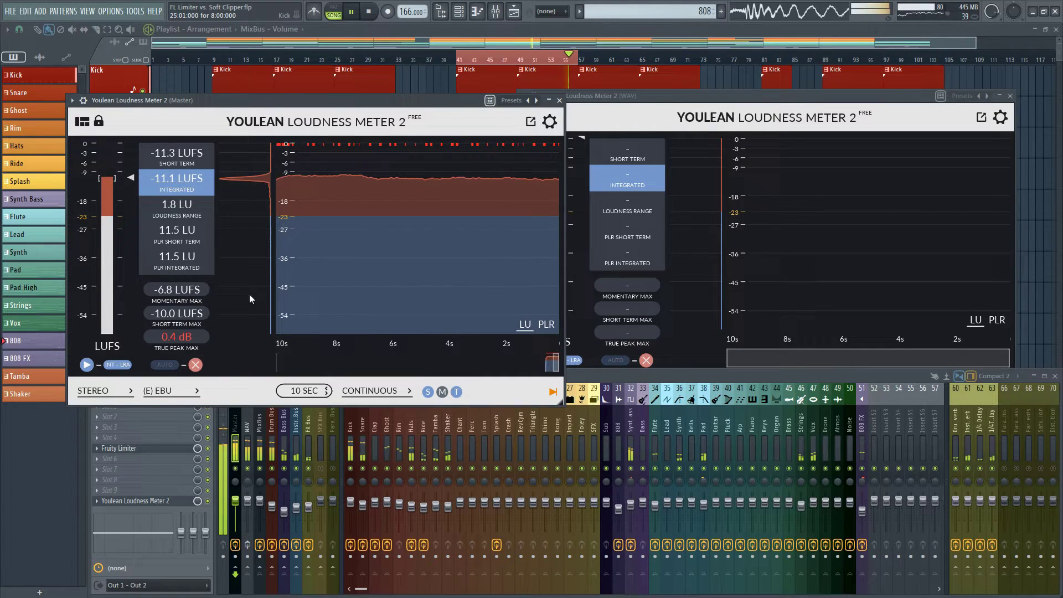
pyautogui.press('space')
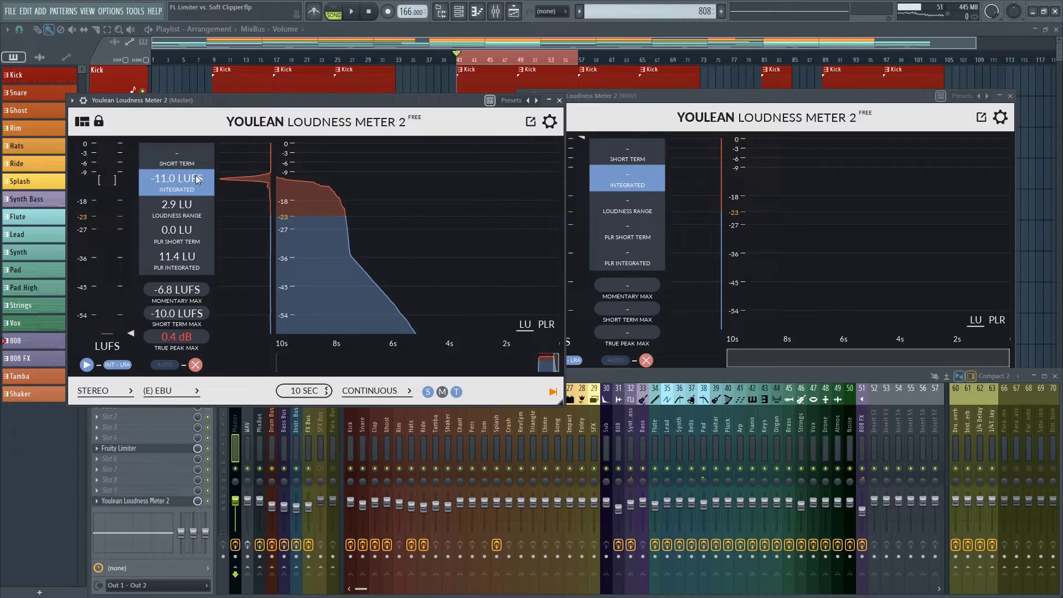
# - Enable the WAV channel's effects, disable Master's, and play through the soft clipper to -10.9 LUFS
pyautogui.click(600, 114)
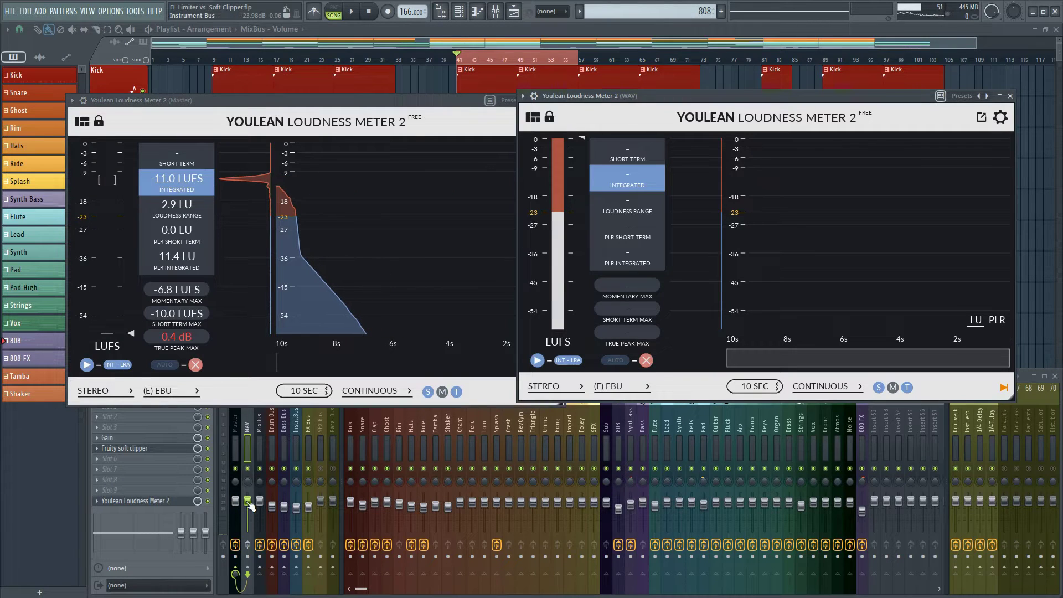
pyautogui.click(238, 544)
pyautogui.click(235, 544)
pyautogui.click(247, 544)
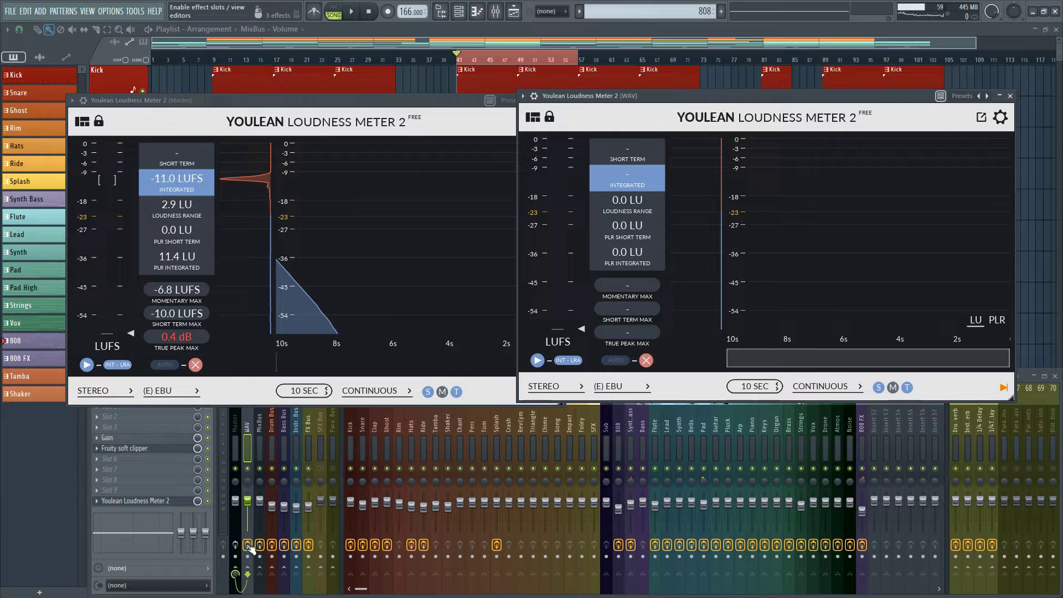
pyautogui.press('space')
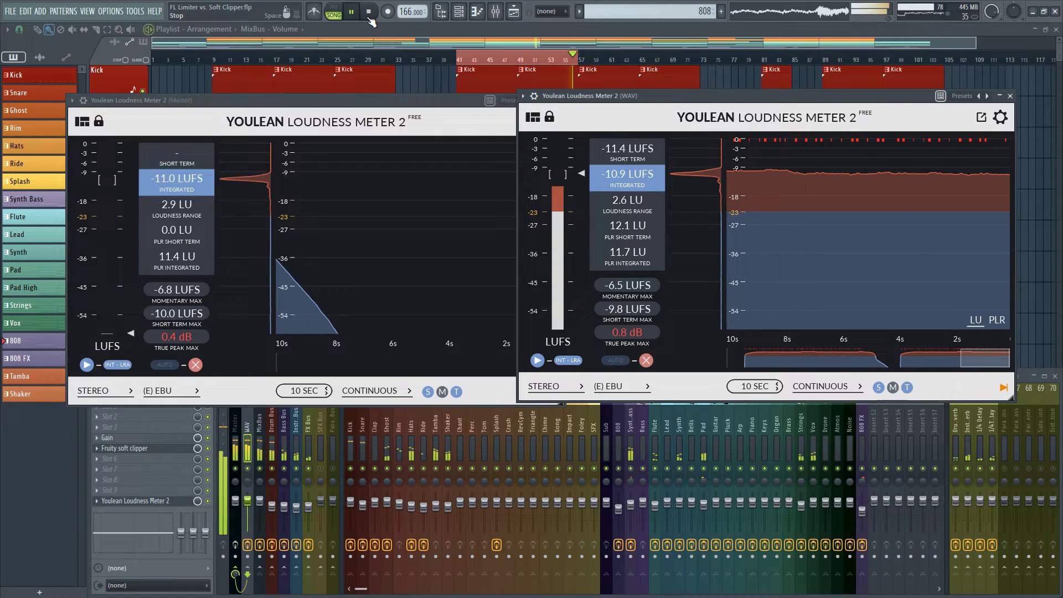
pyautogui.click(369, 13)
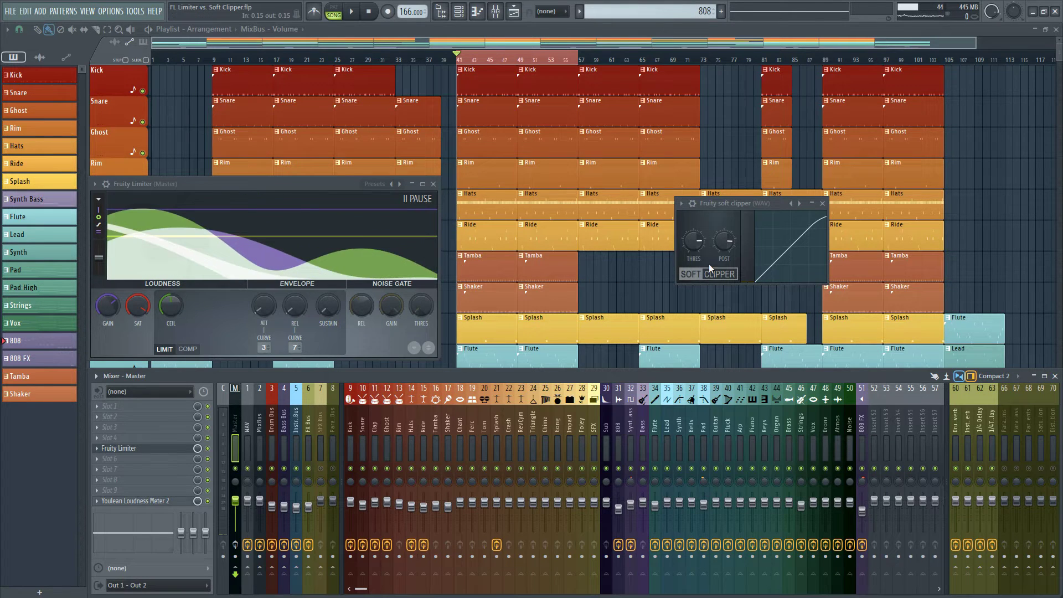
# - Play through the WAV soft clipper, then switch its effects off and the Master limiter on
pyautogui.click(247, 432)
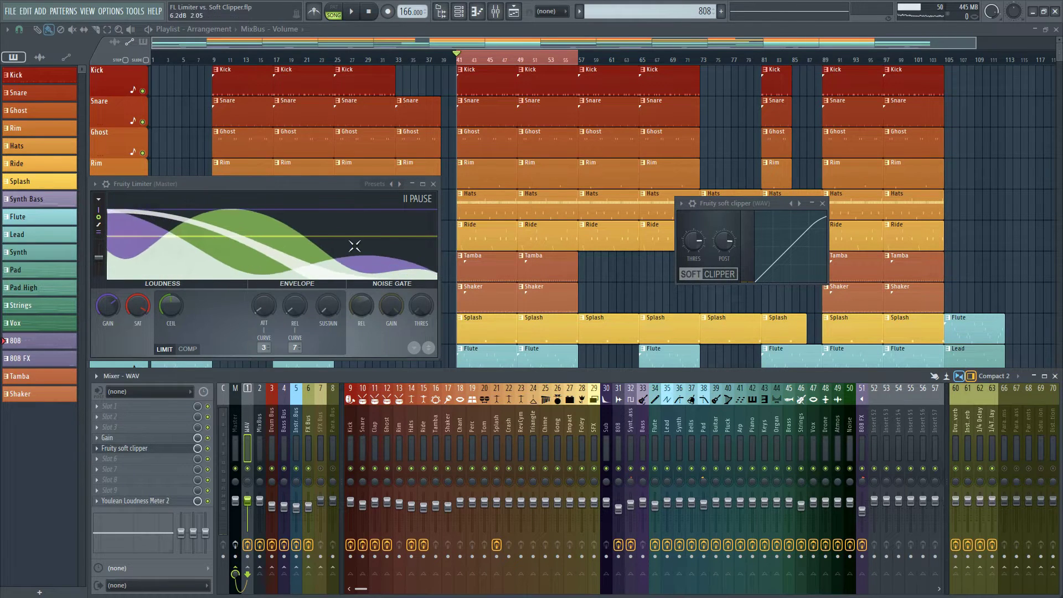
pyautogui.click(351, 11)
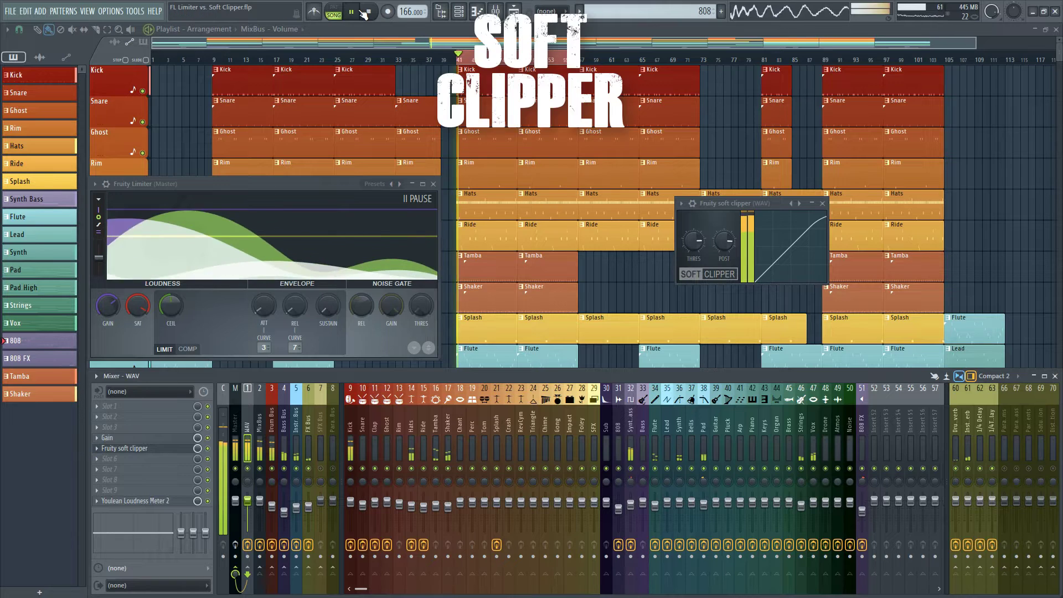
pyautogui.click(247, 545)
pyautogui.click(236, 545)
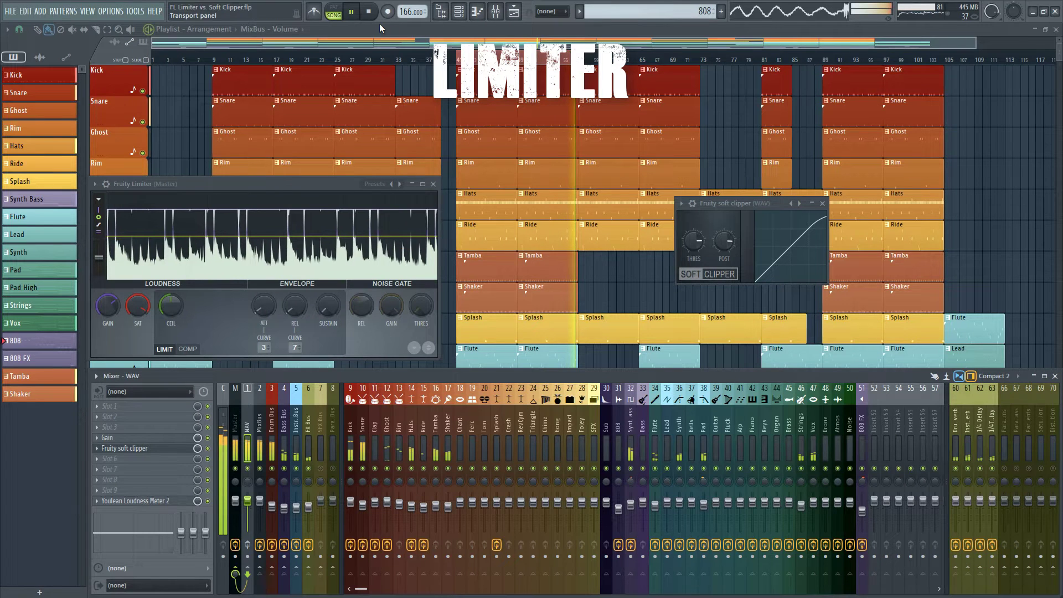
# - Stop playback of the project after comparing the limiter
pyautogui.press('space')
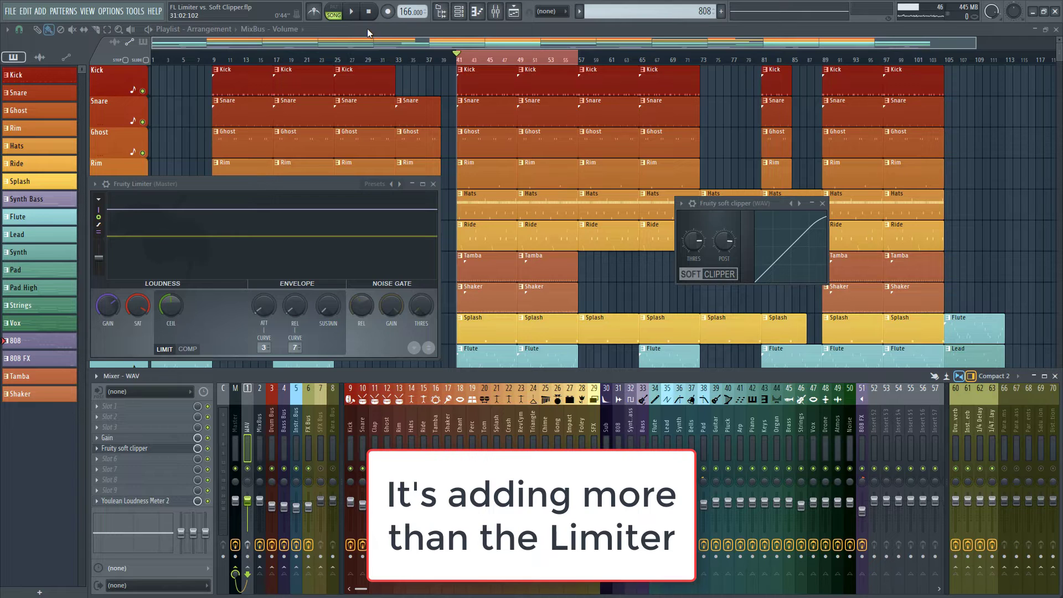
# - Open the MixBus Fruity parametric EQ, parametric EQ 2 and Fruity Filter, then reselect Master and WAV
pyautogui.click(260, 426)
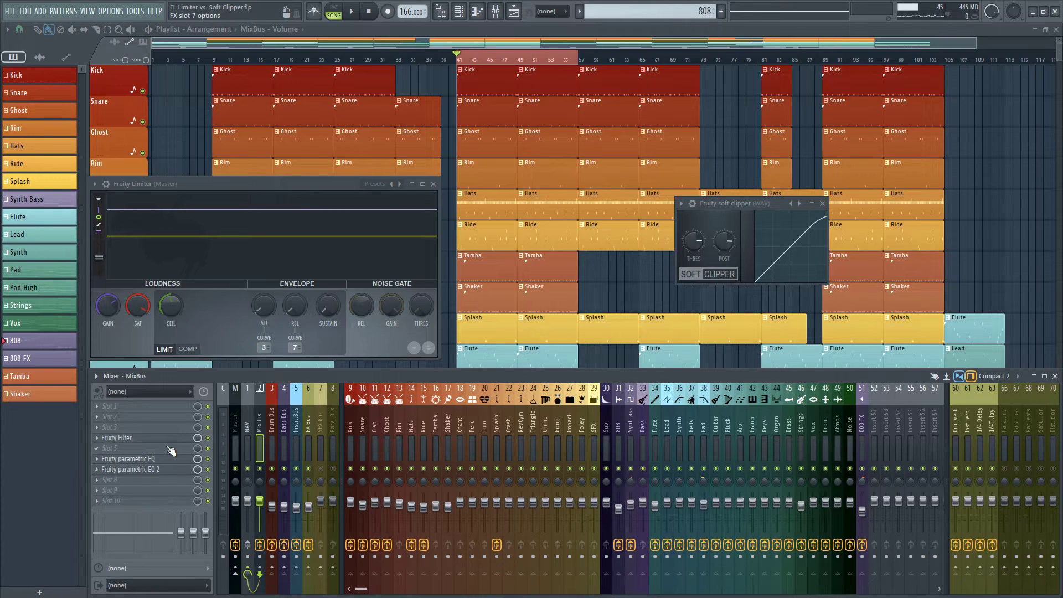
pyautogui.click(138, 460)
pyautogui.click(143, 469)
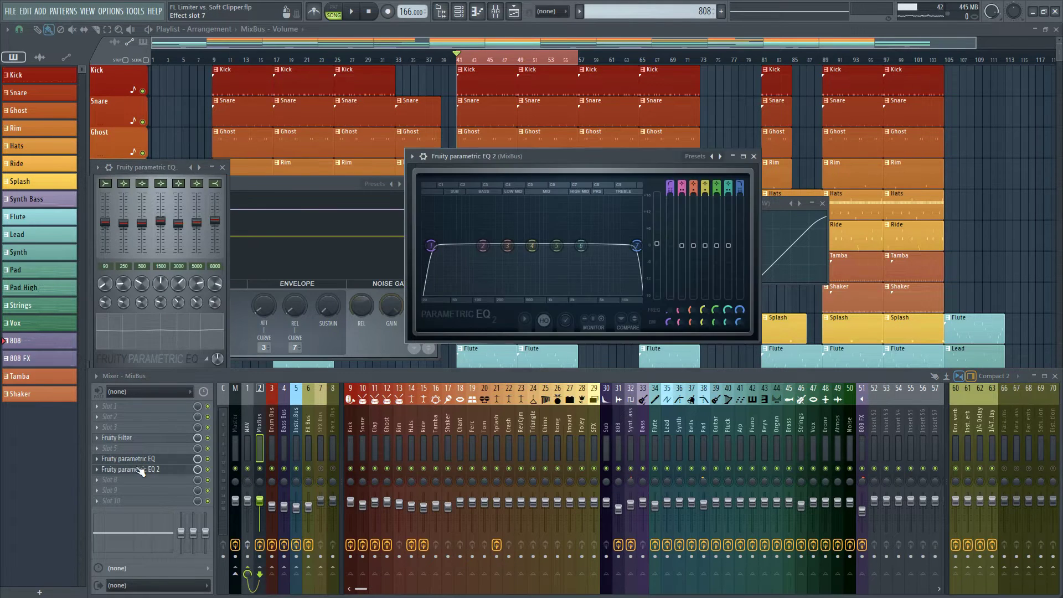
pyautogui.click(146, 438)
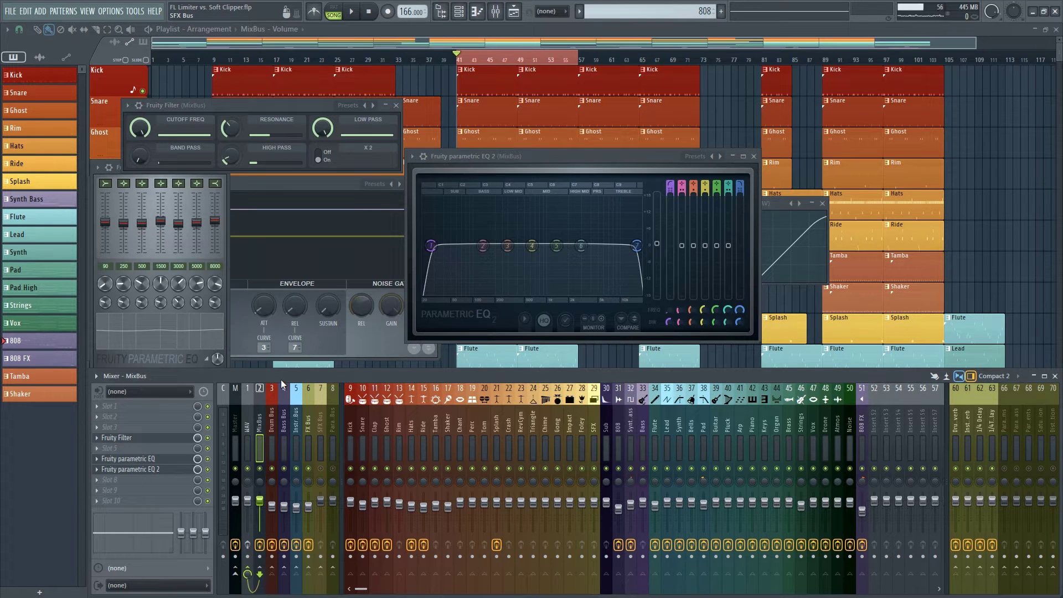
pyautogui.click(235, 424)
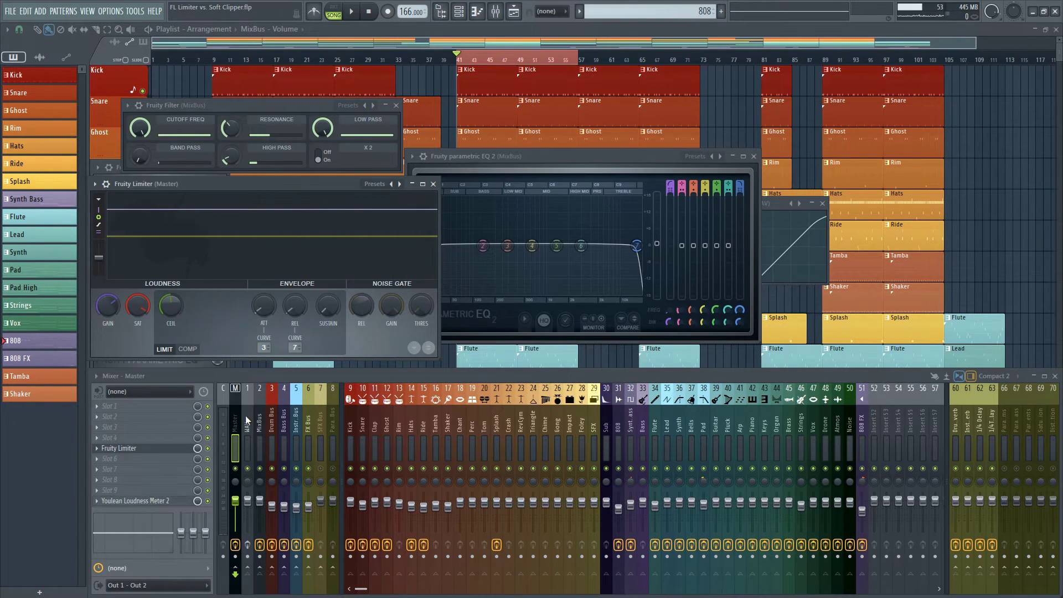
pyautogui.click(249, 433)
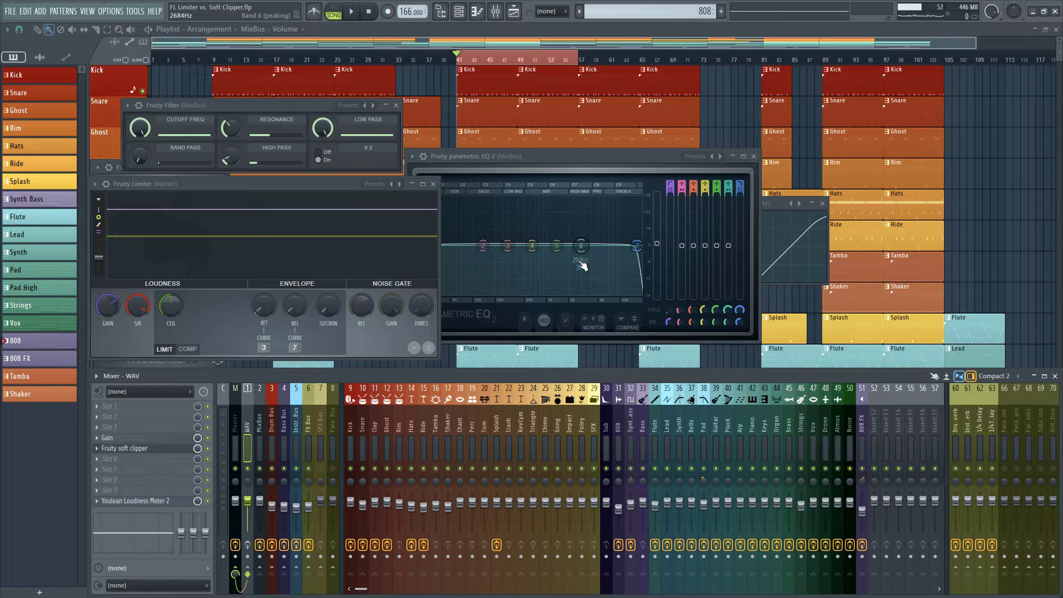
pyautogui.click(236, 423)
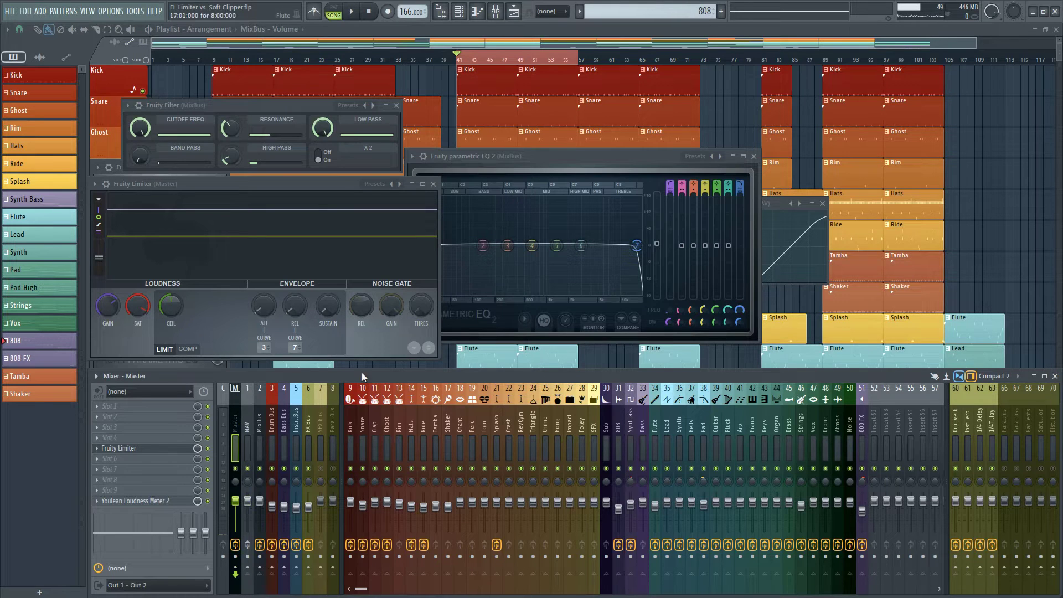
pyautogui.click(117, 451)
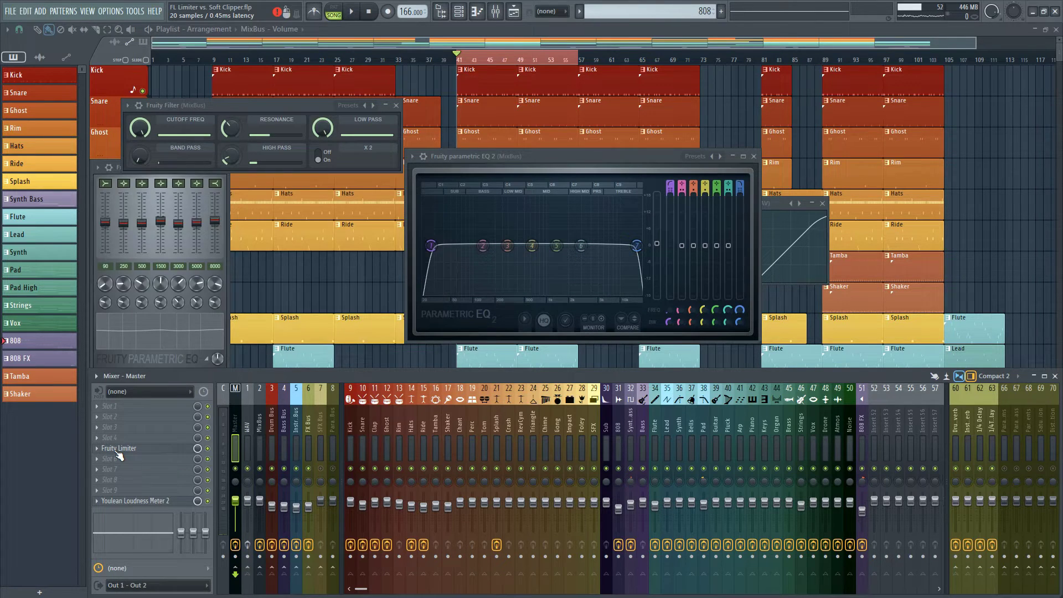
pyautogui.click(117, 449)
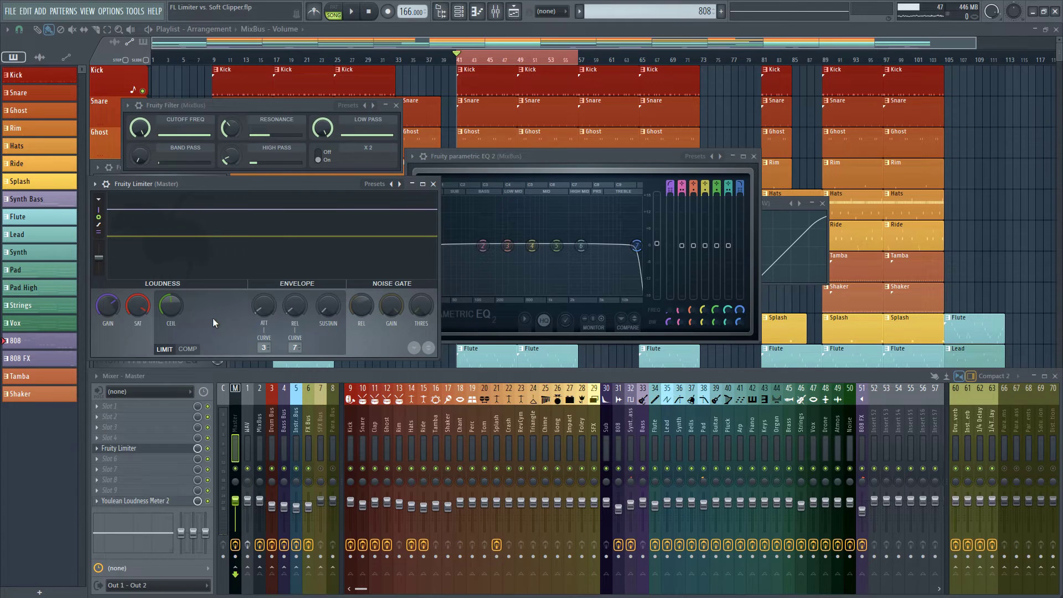
pyautogui.click(247, 425)
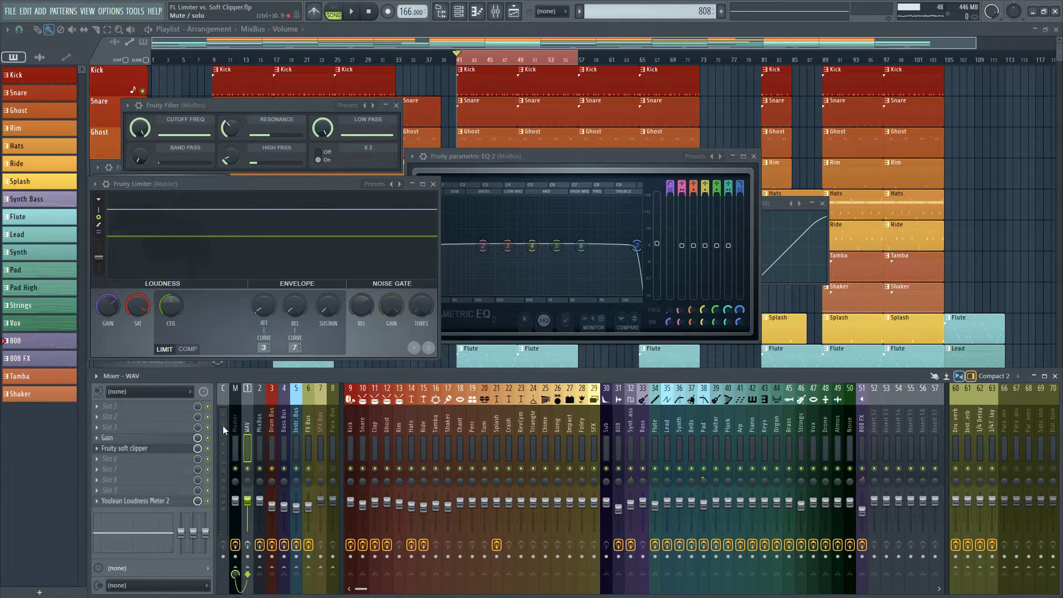
pyautogui.click(260, 423)
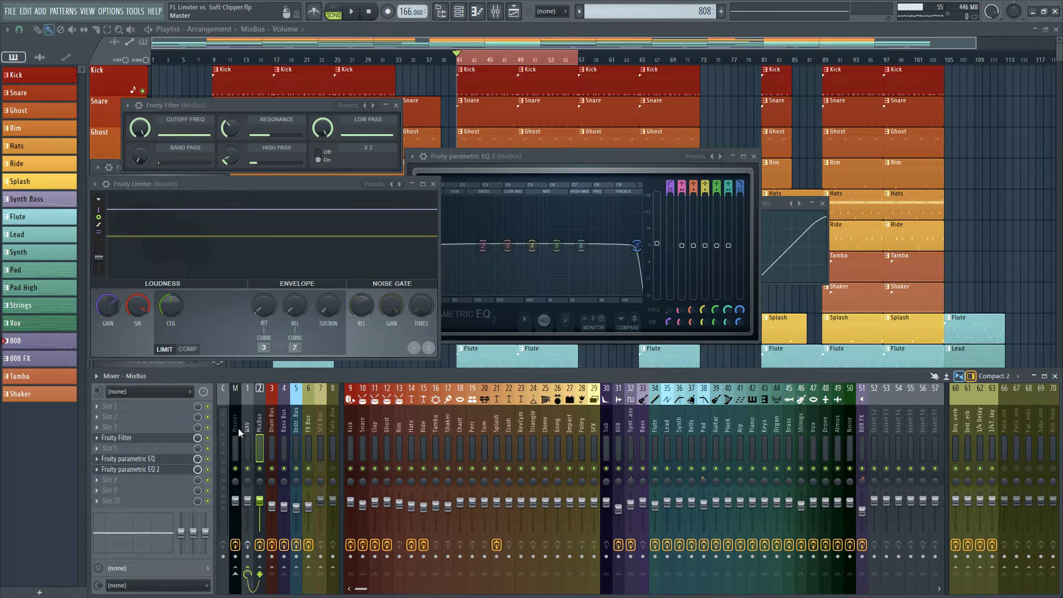
pyautogui.click(238, 427)
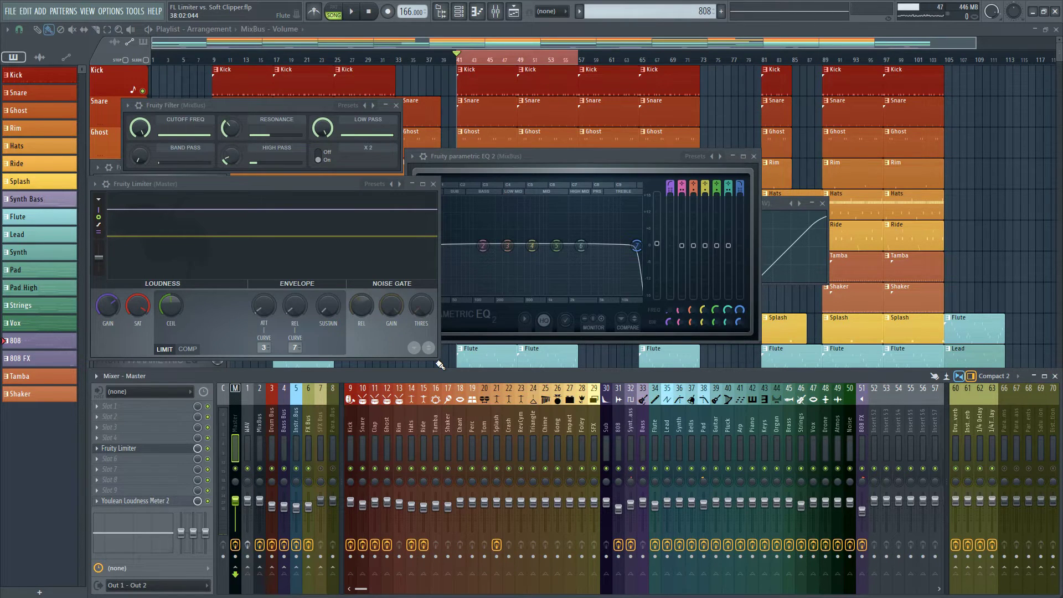
# - Bring the soft clipper and Fruity Limiter windows forward, nudging the limiter slightly up
pyautogui.click(771, 204)
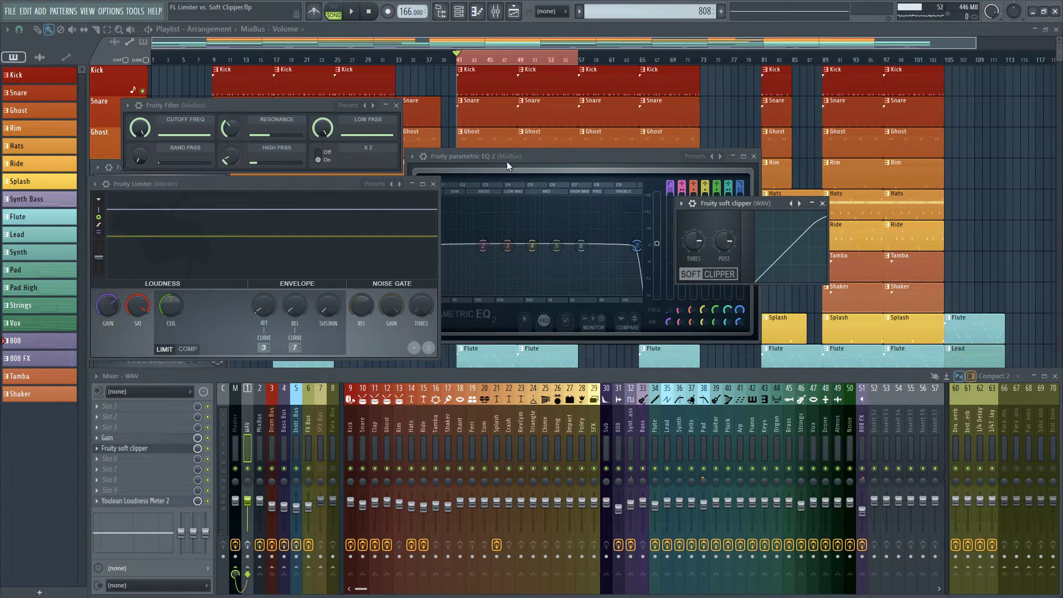
pyautogui.click(327, 185)
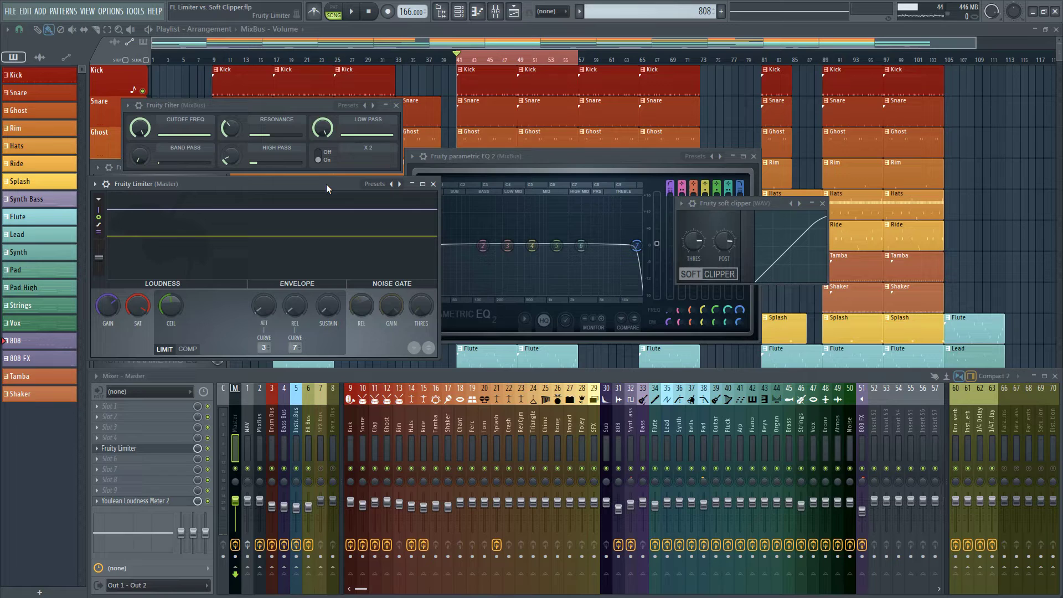
pyautogui.moveTo(327, 184); pyautogui.dragTo(326, 182)
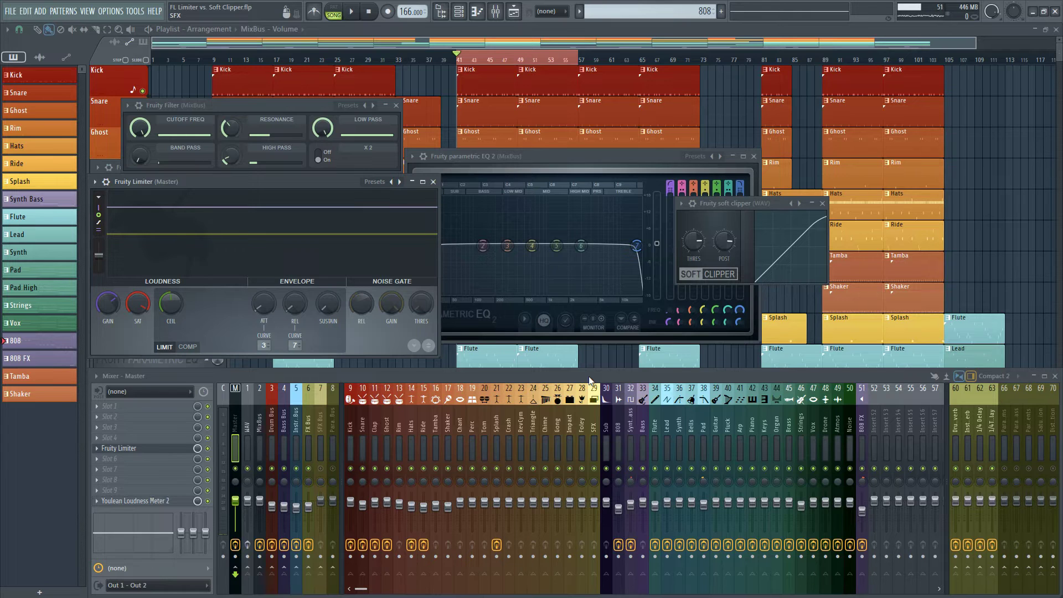
# - Step through the WAV, Chime, Ghost, Instrument Bus and Drum Bus inserts, ending on Master's limiter
pyautogui.click(246, 426)
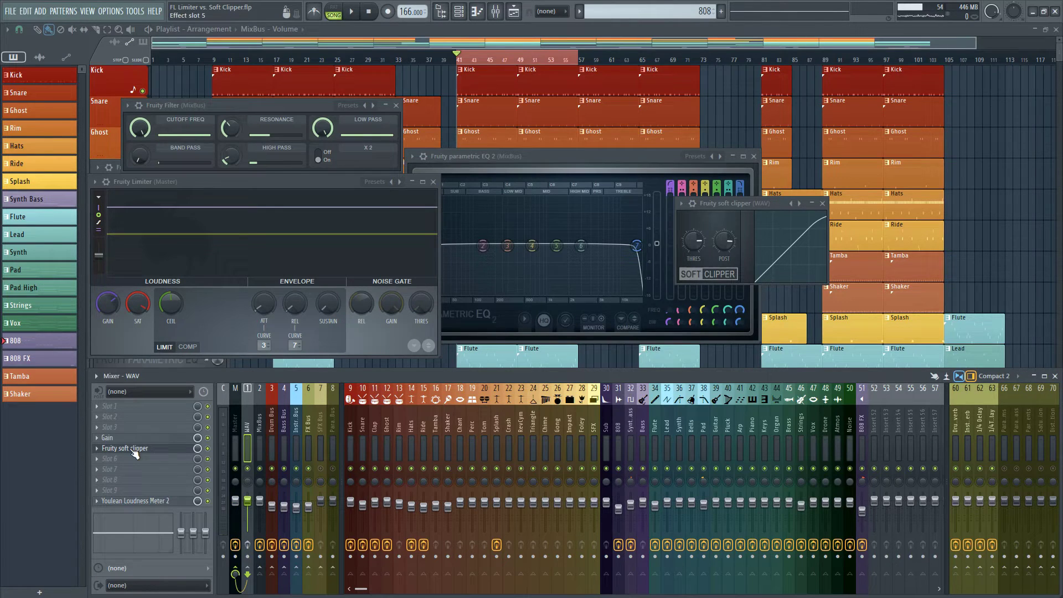
pyautogui.click(545, 429)
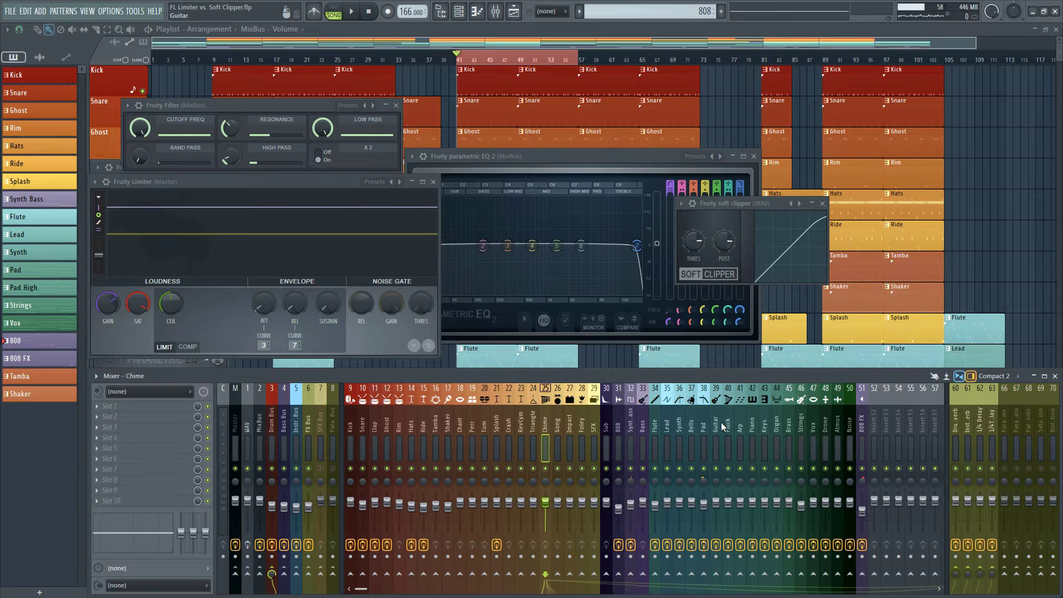
pyautogui.click(533, 429)
pyautogui.click(448, 429)
pyautogui.click(387, 429)
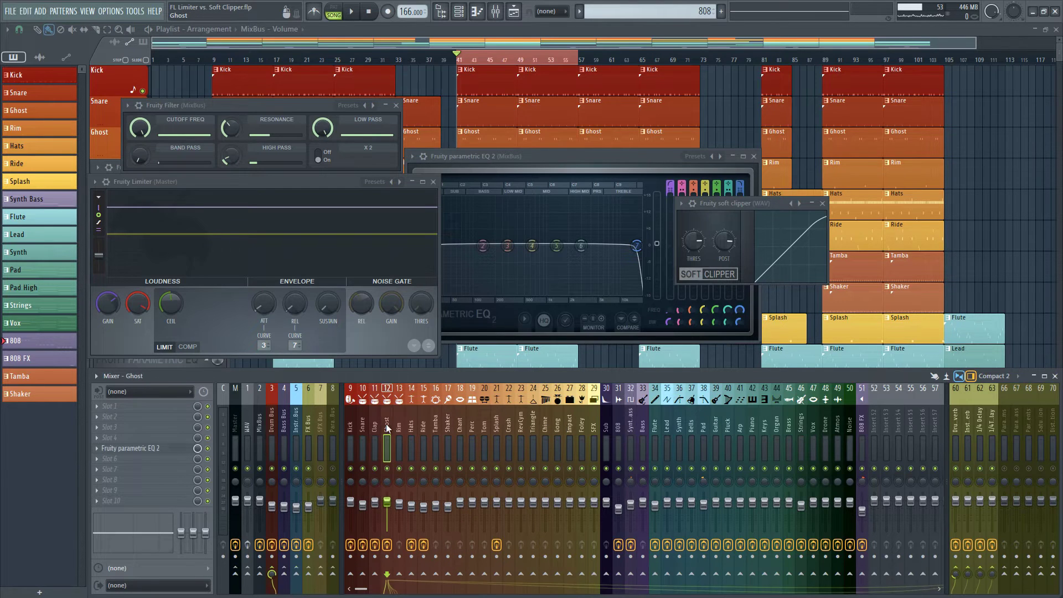
pyautogui.click(296, 430)
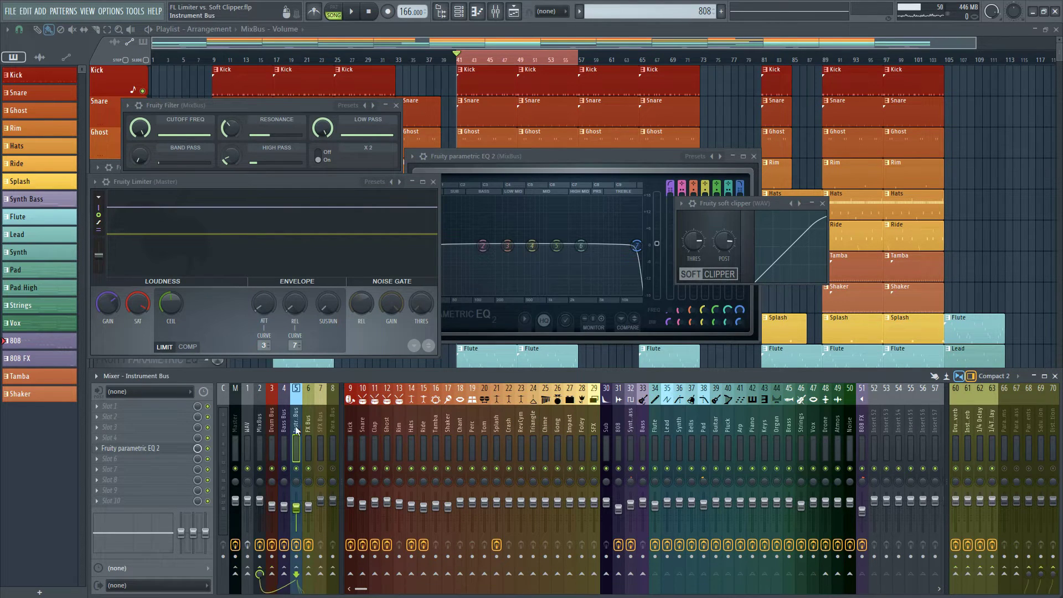
pyautogui.click(285, 422)
pyautogui.click(272, 426)
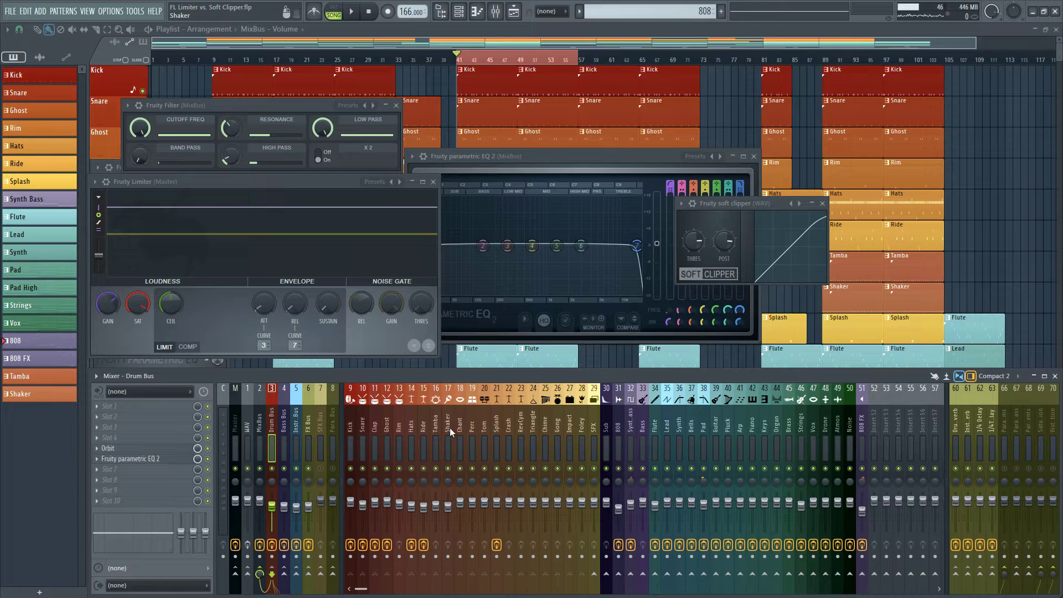
pyautogui.click(235, 426)
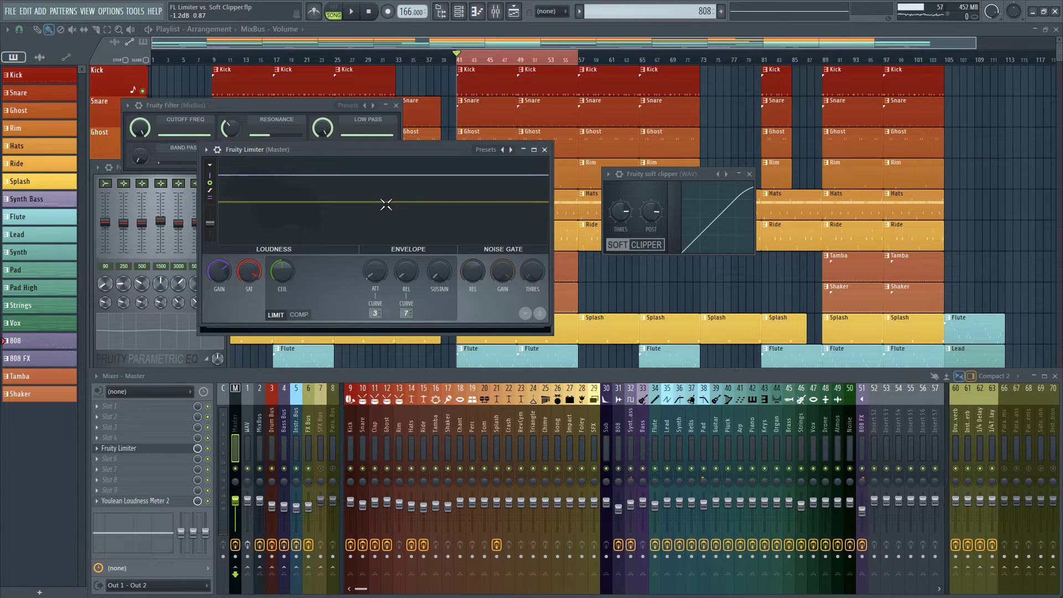
pyautogui.press('space')
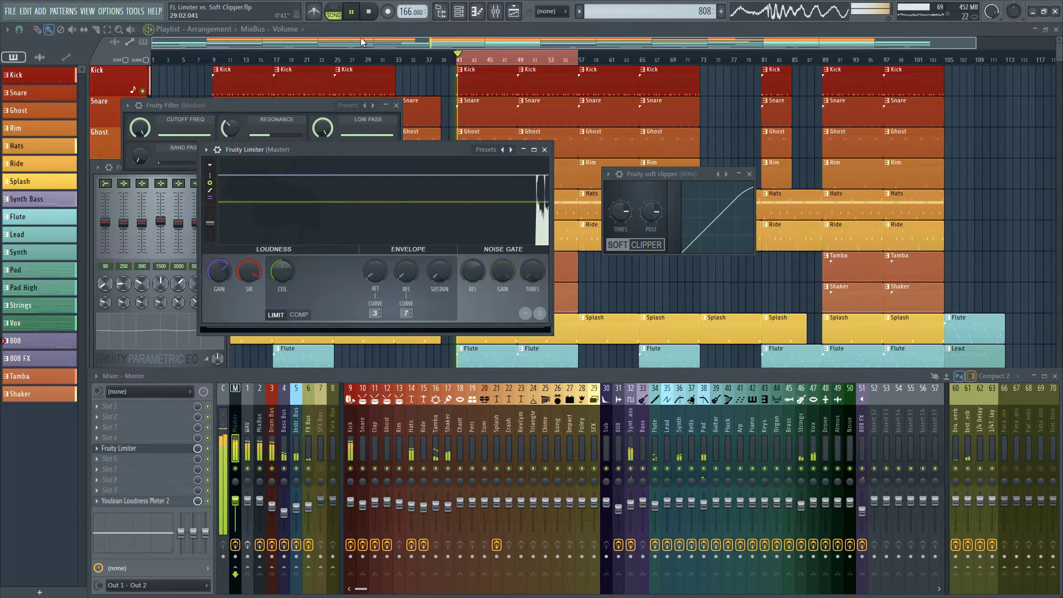
pyautogui.click(247, 544)
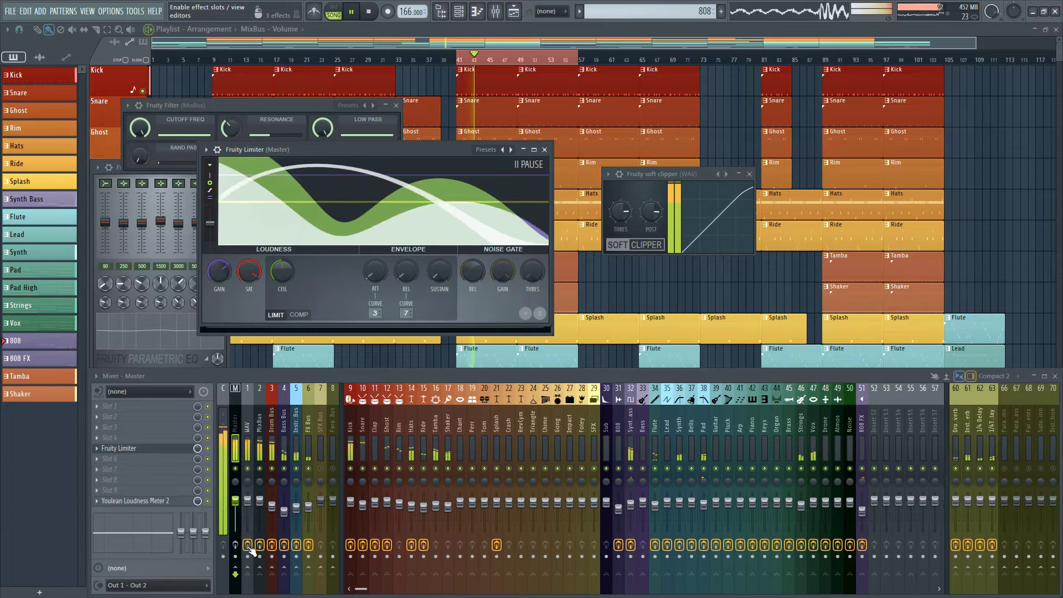
pyautogui.click(236, 544)
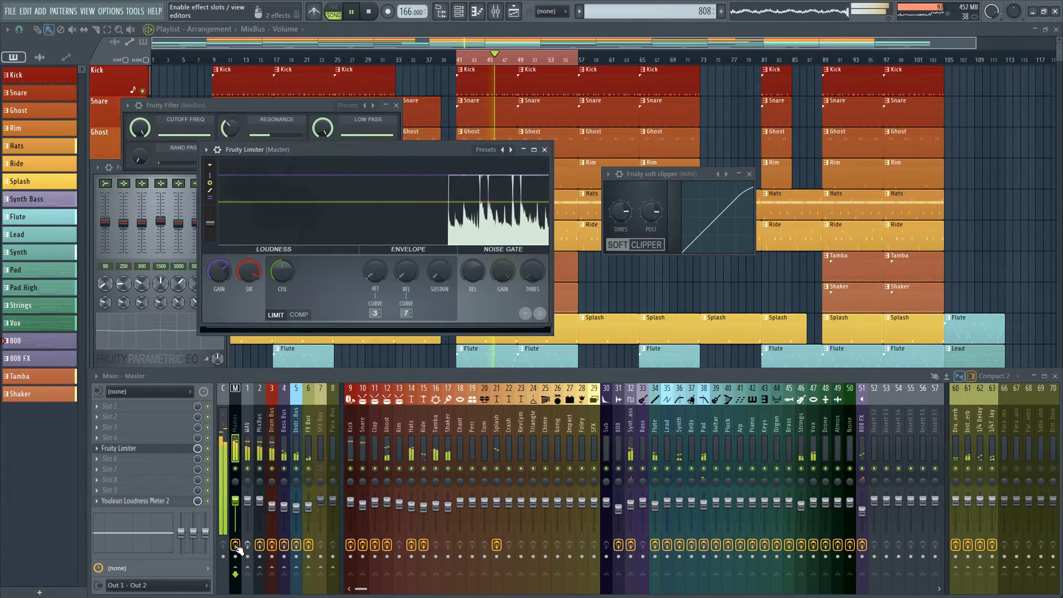
pyautogui.click(235, 544)
pyautogui.click(247, 544)
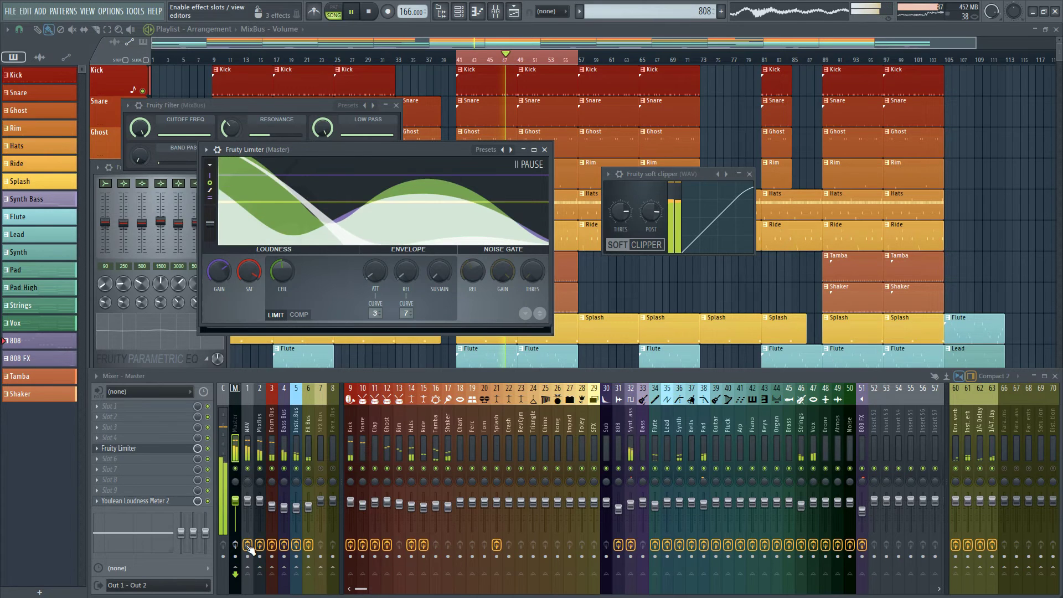
pyautogui.click(247, 544)
pyautogui.click(235, 544)
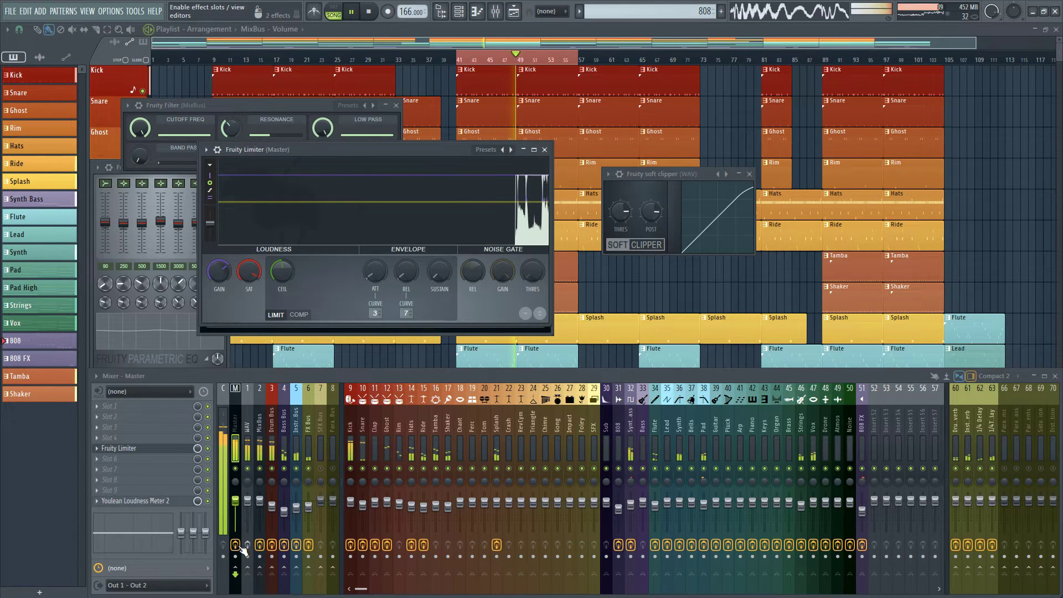
pyautogui.click(376, 11)
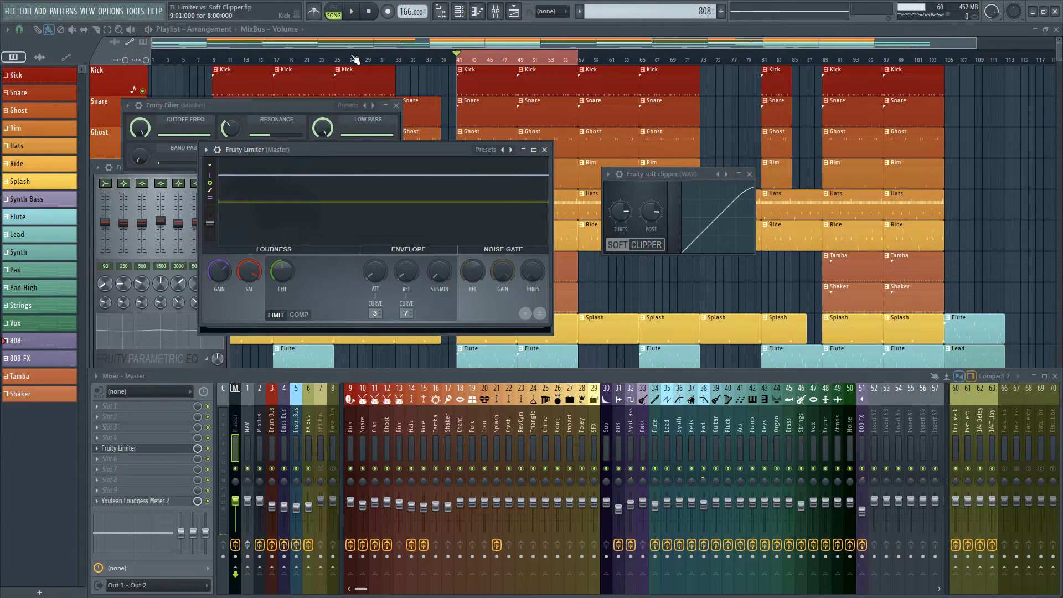
# - Focus the WAV soft clipper window, then switch the mixer back to the Master insert
pyautogui.click(677, 174)
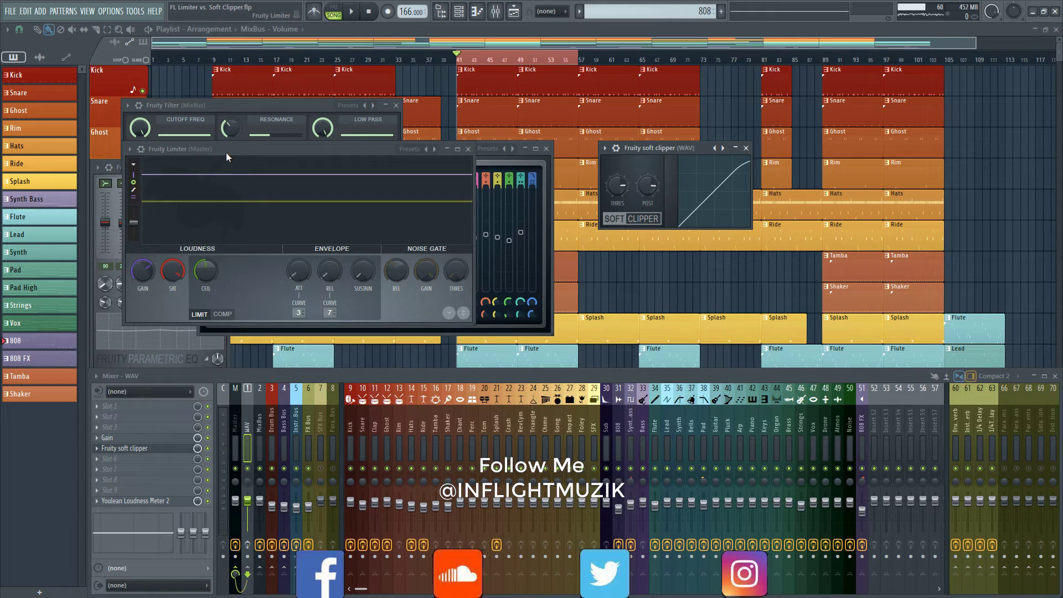
pyautogui.click(235, 442)
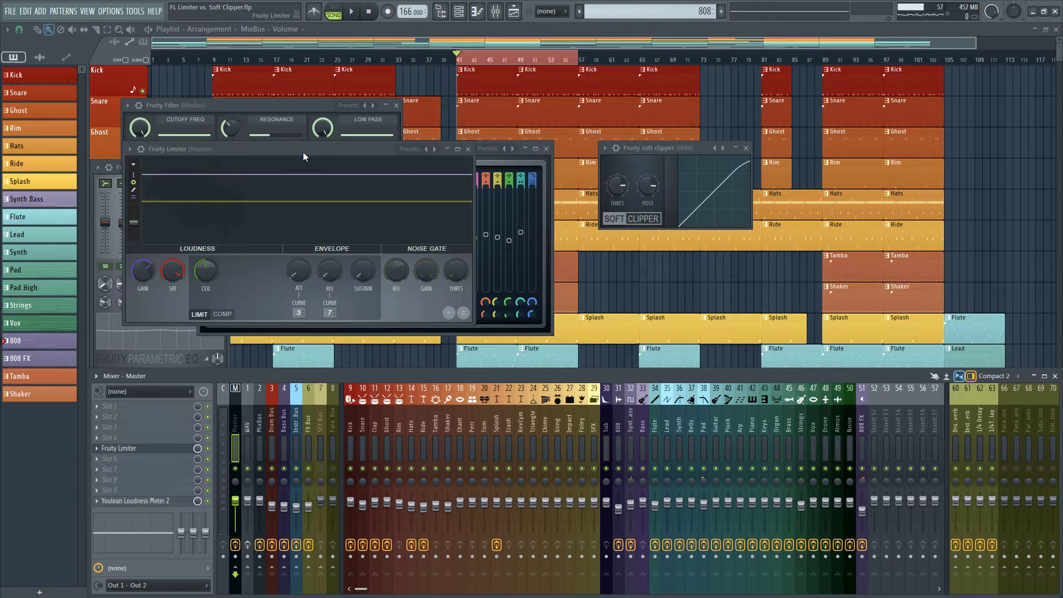
# - Drag the Fruity Limiter and soft clipper windows until both panels sit side by side
pyautogui.moveTo(303, 151); pyautogui.dragTo(380, 152)
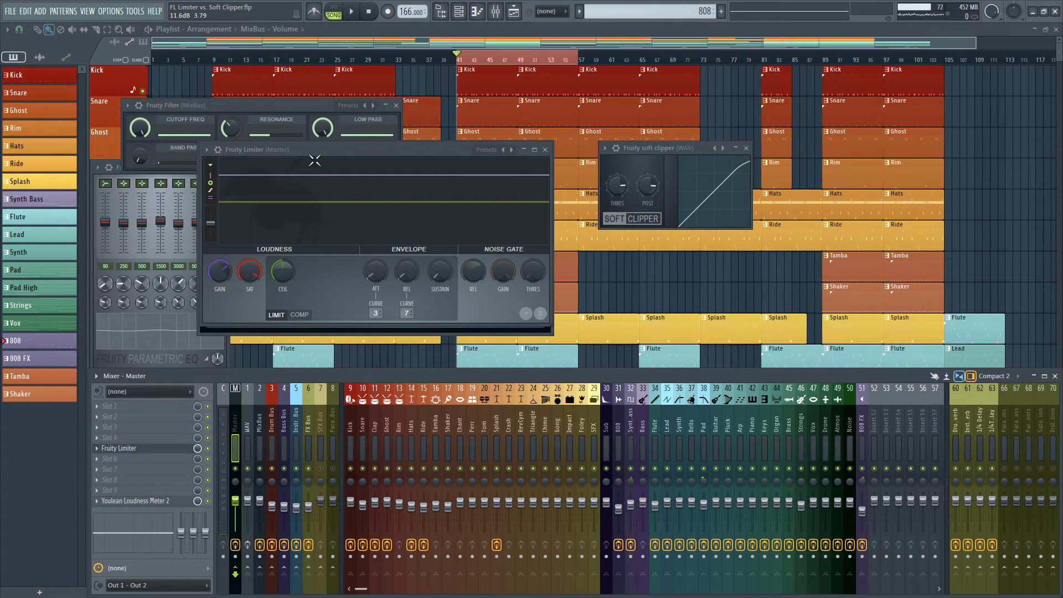
pyautogui.moveTo(320, 154)
pyautogui.mouseDown()
pyautogui.moveTo(297, 143)
pyautogui.moveTo(318, 152)
pyautogui.mouseUp()
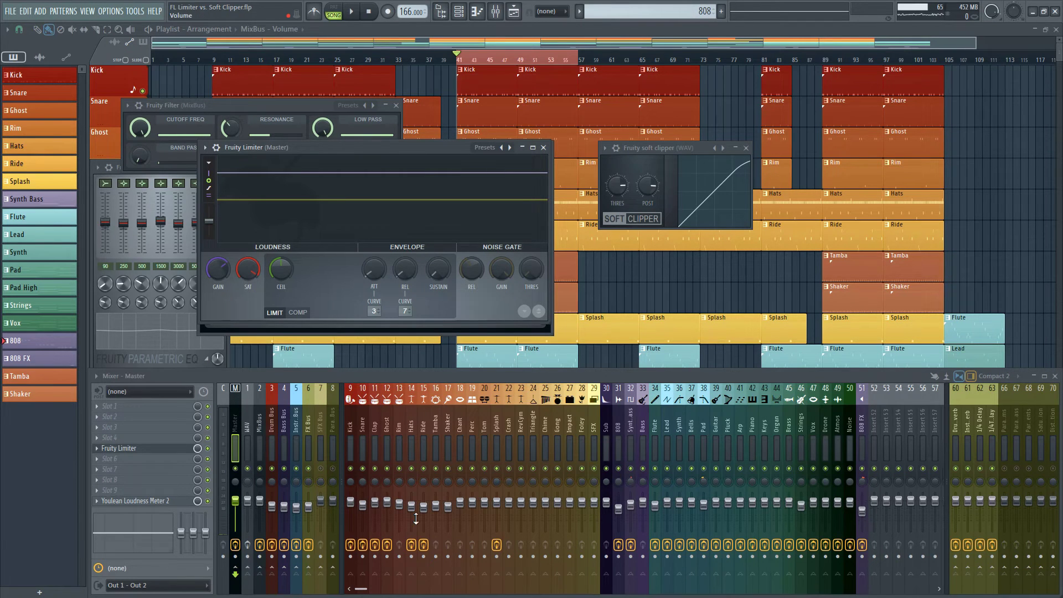
pyautogui.moveTo(343, 147); pyautogui.dragTo(347, 144)
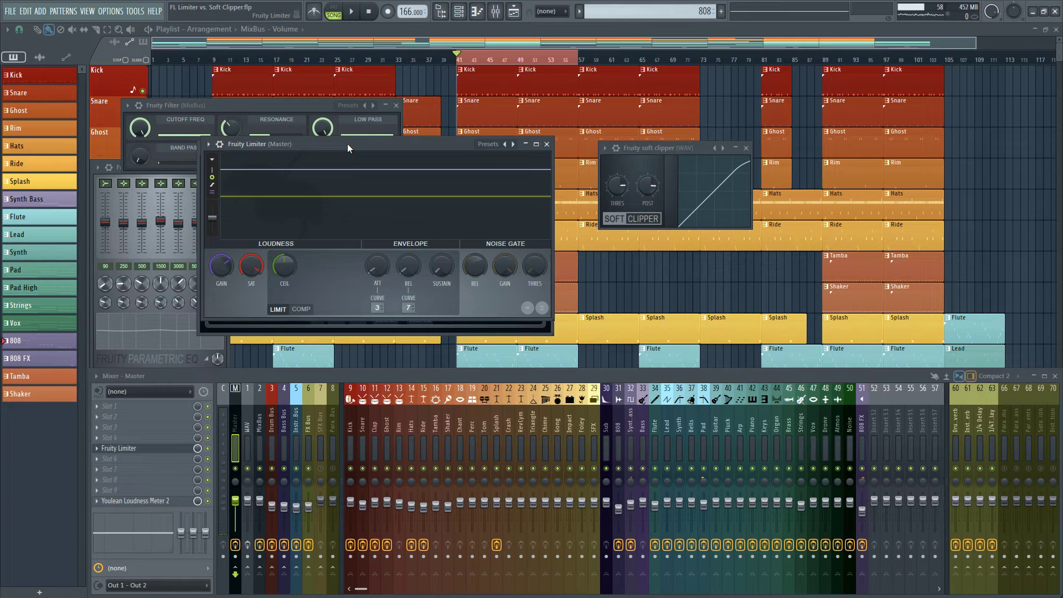
pyautogui.moveTo(347, 144); pyautogui.dragTo(346, 141)
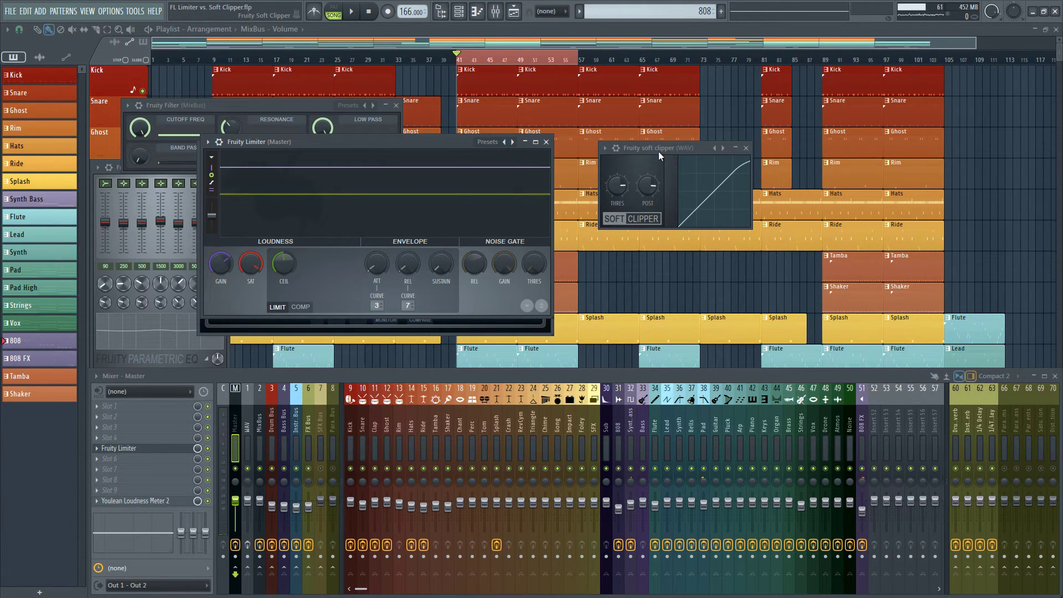
pyautogui.moveTo(658, 148); pyautogui.dragTo(619, 161)
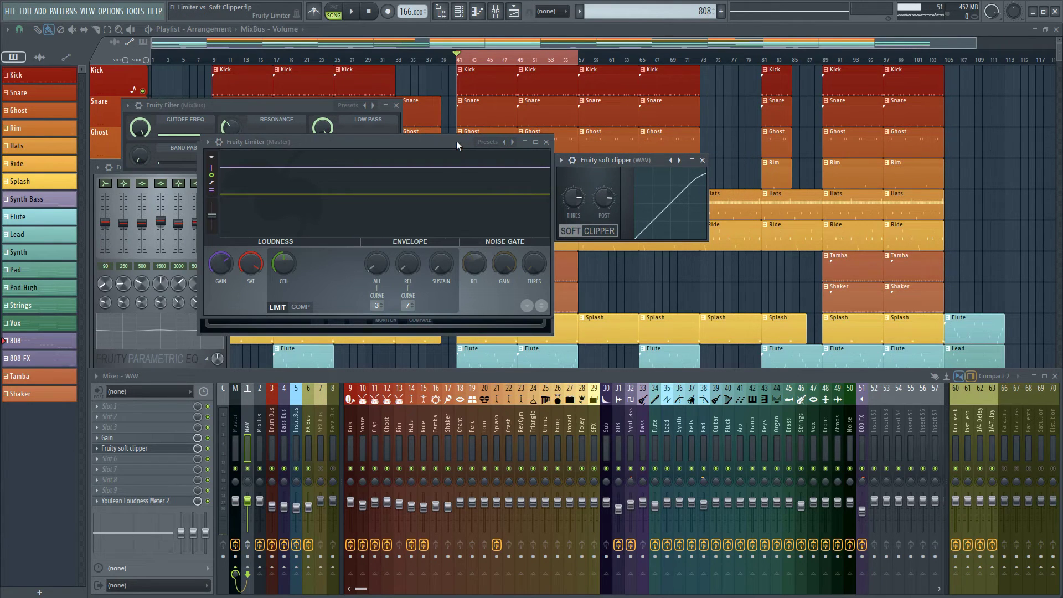
pyautogui.moveTo(463, 140); pyautogui.dragTo(425, 139)
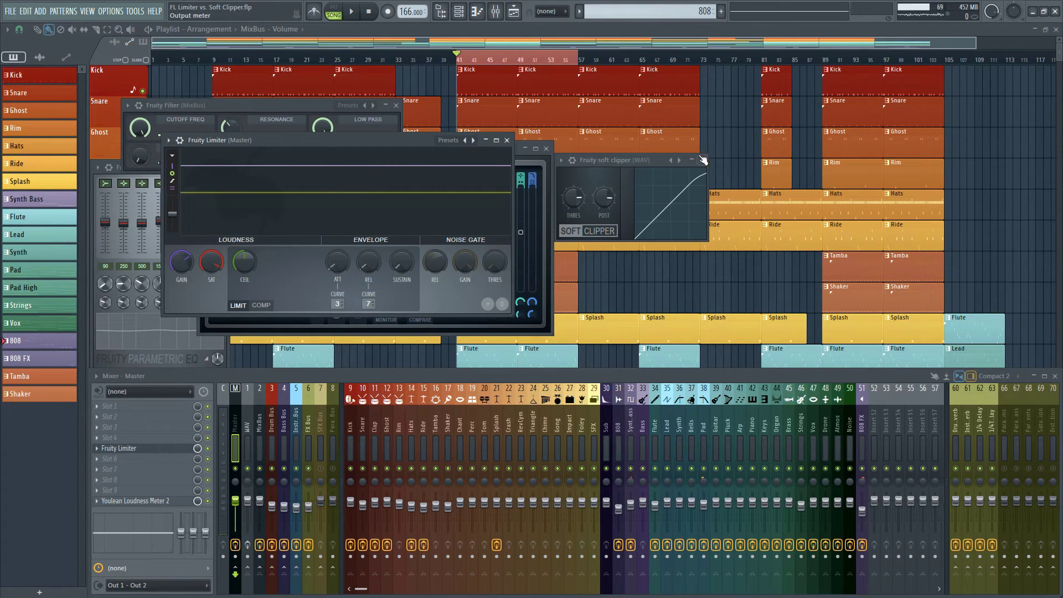
pyautogui.moveTo(609, 160); pyautogui.dragTo(672, 165)
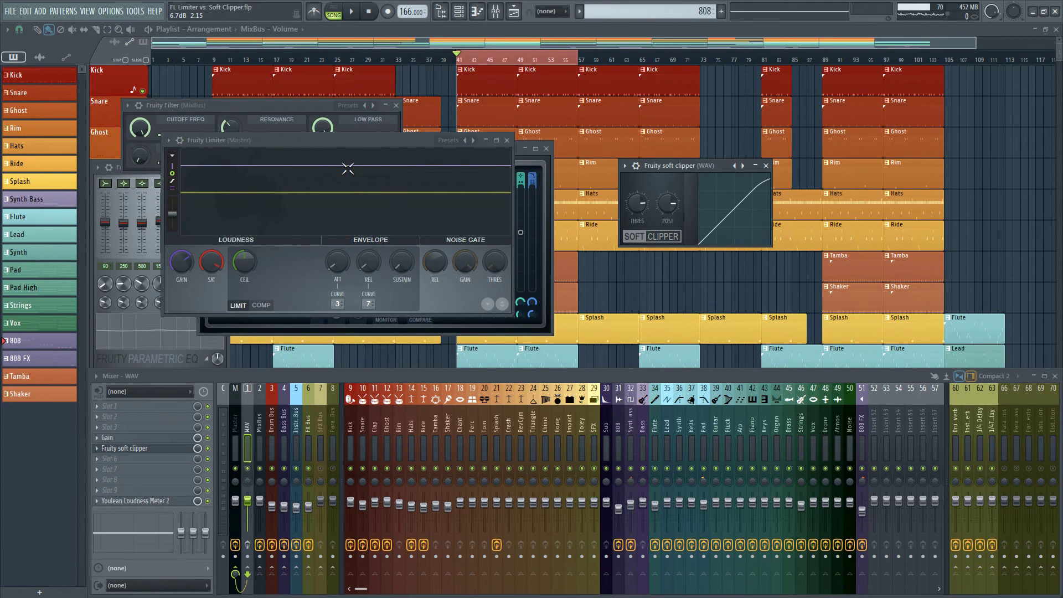
pyautogui.click(344, 141)
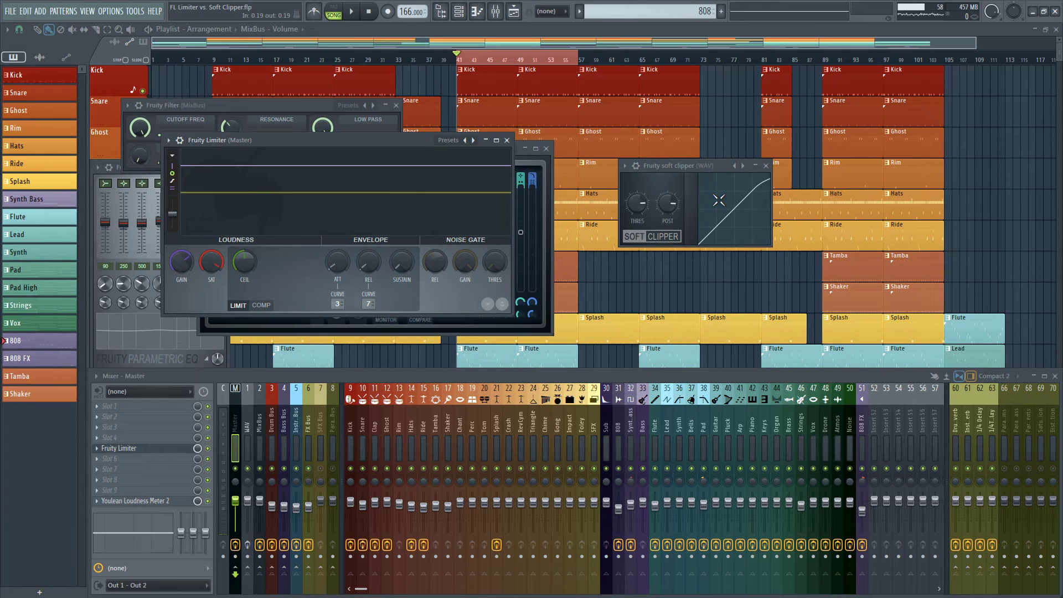
pyautogui.click(688, 168)
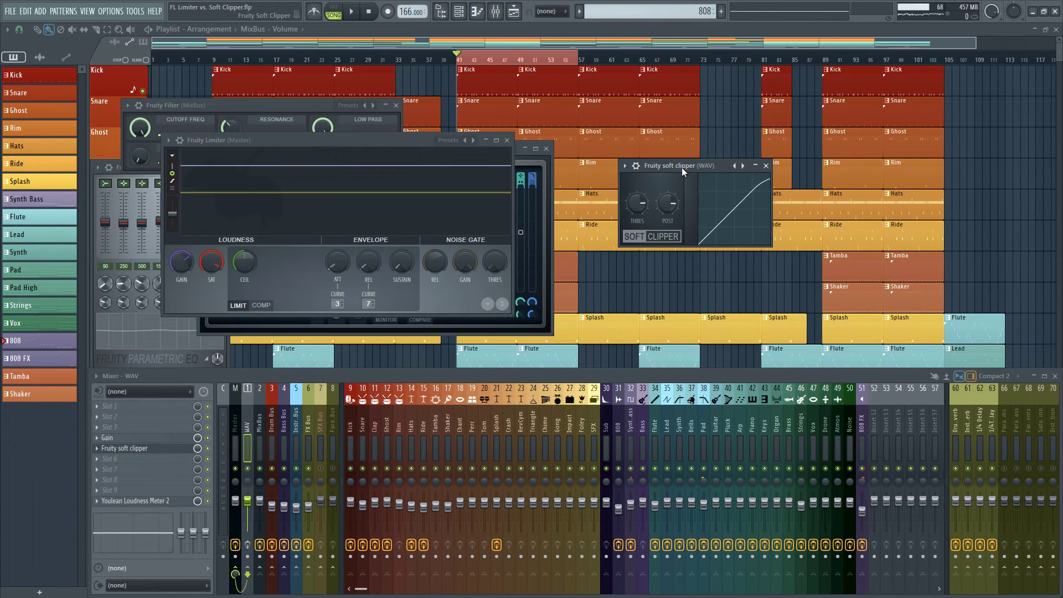
# - Move the limiter aside, add a second soft clipper to WAV, and stack both clipper windows
pyautogui.moveTo(384, 141); pyautogui.dragTo(404, 107)
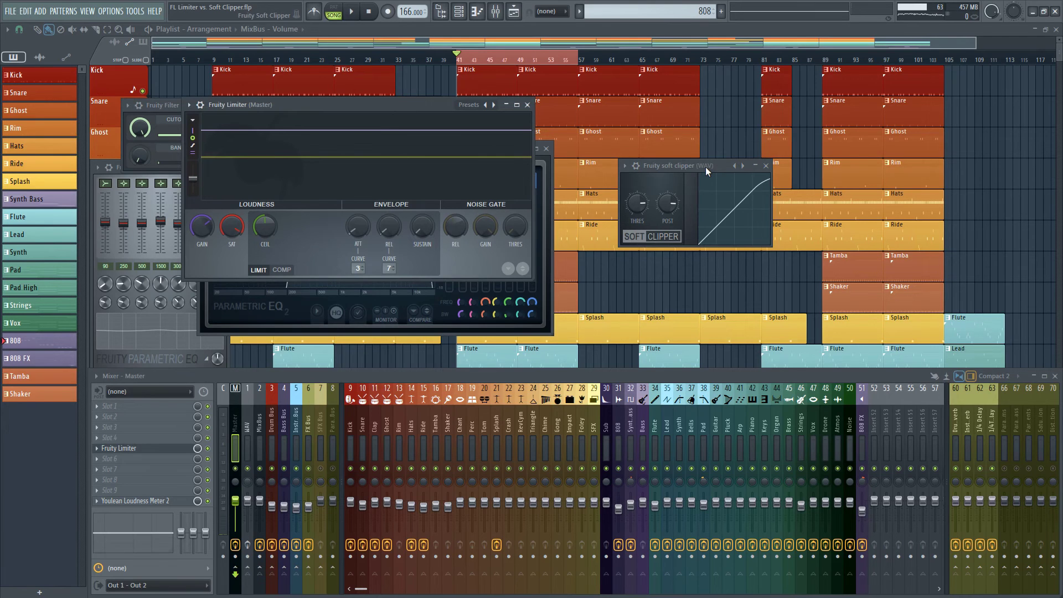
pyautogui.moveTo(705, 167); pyautogui.dragTo(157, 458)
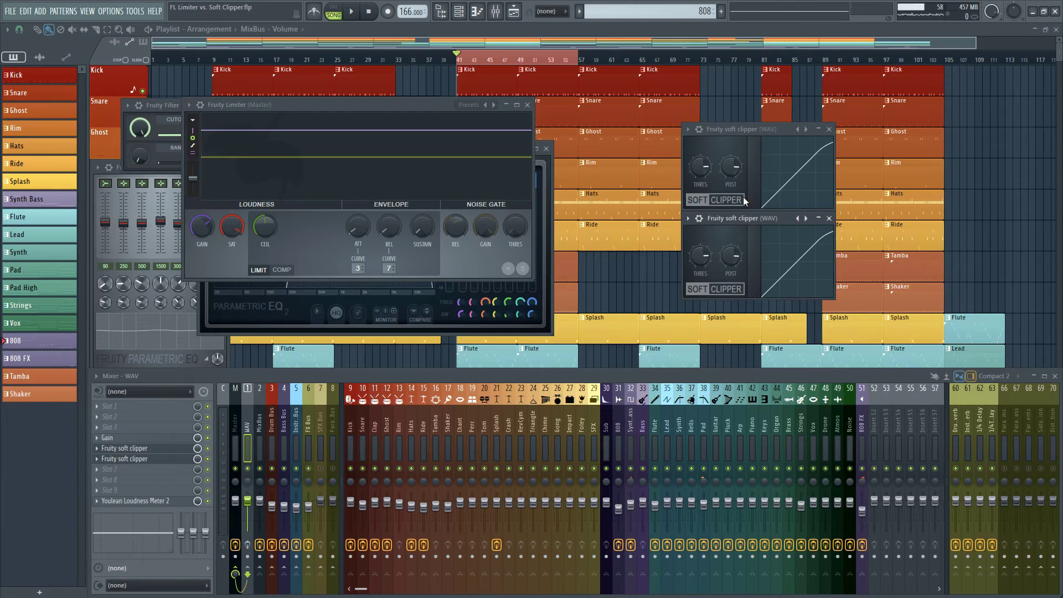
pyautogui.moveTo(733, 128); pyautogui.dragTo(731, 103)
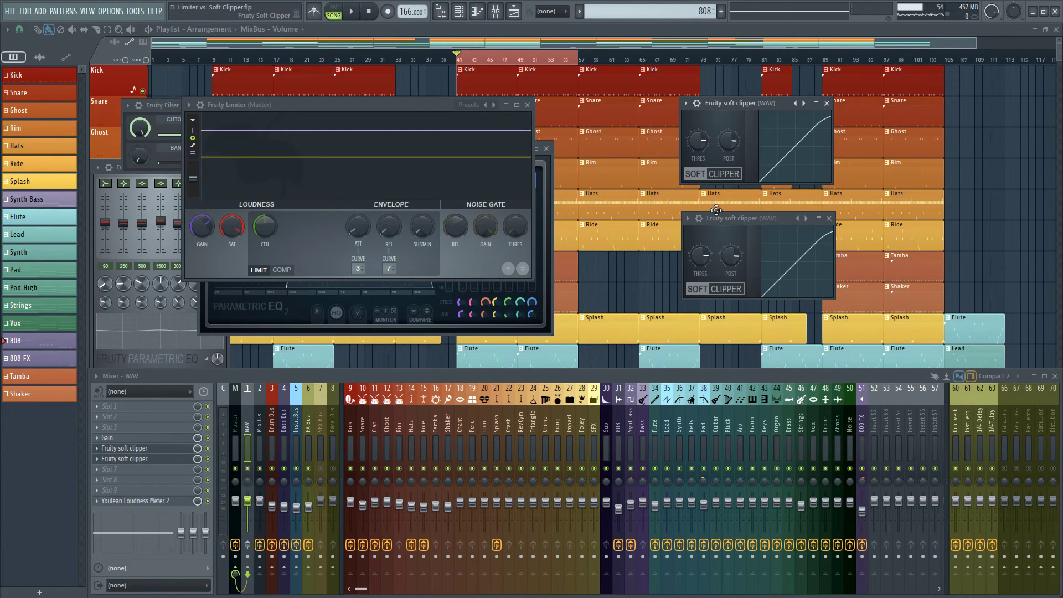
pyautogui.moveTo(758, 217); pyautogui.dragTo(759, 207)
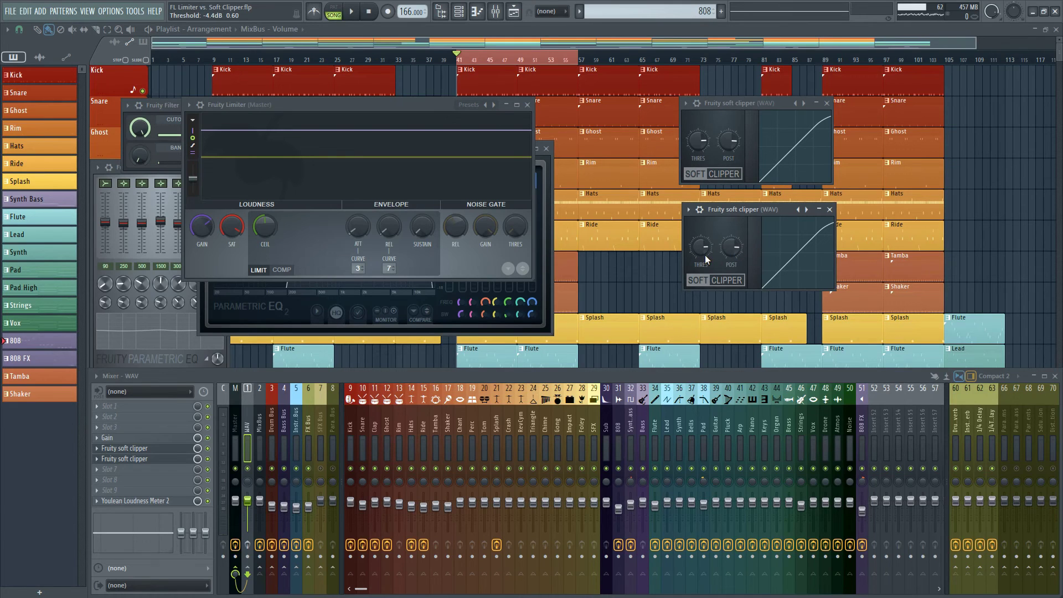
# - Close the second soft clipper window, reposition the first one, then close it as well
pyautogui.click(829, 209)
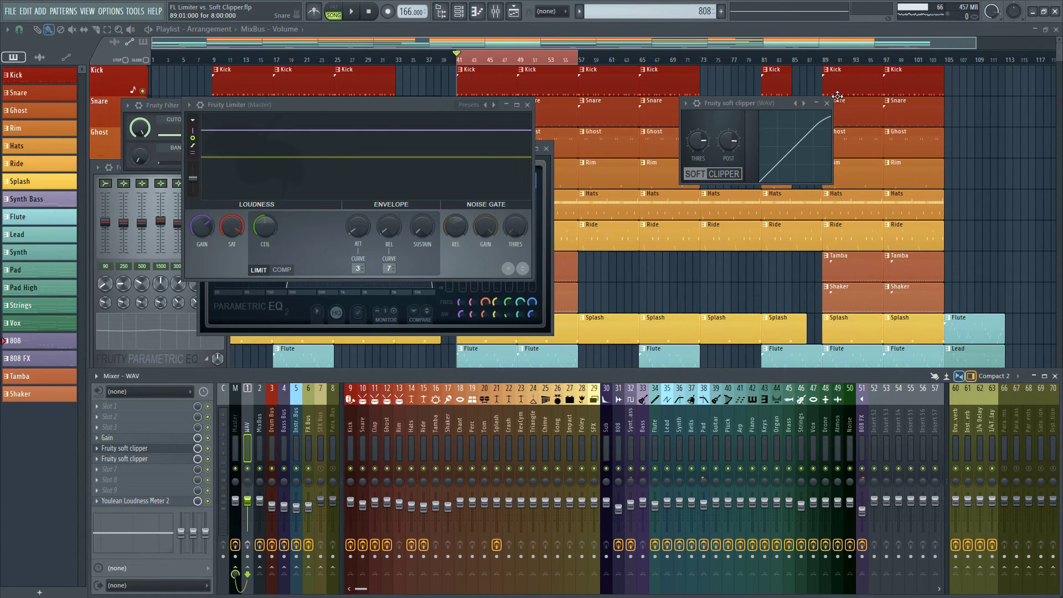
pyautogui.moveTo(762, 104); pyautogui.dragTo(681, 131)
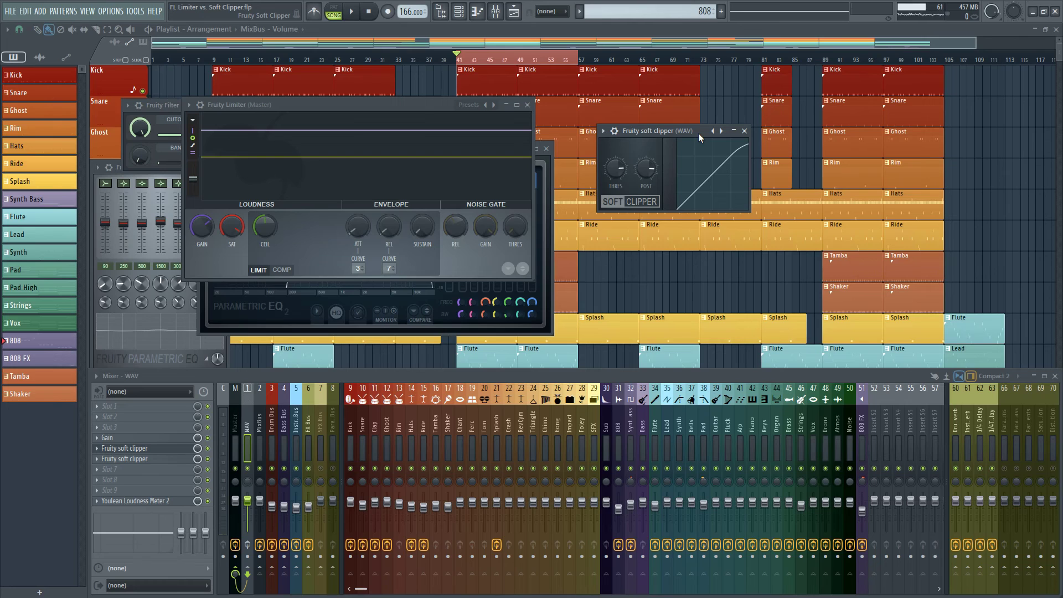
pyautogui.moveTo(699, 133); pyautogui.dragTo(710, 133)
pyautogui.click(408, 105)
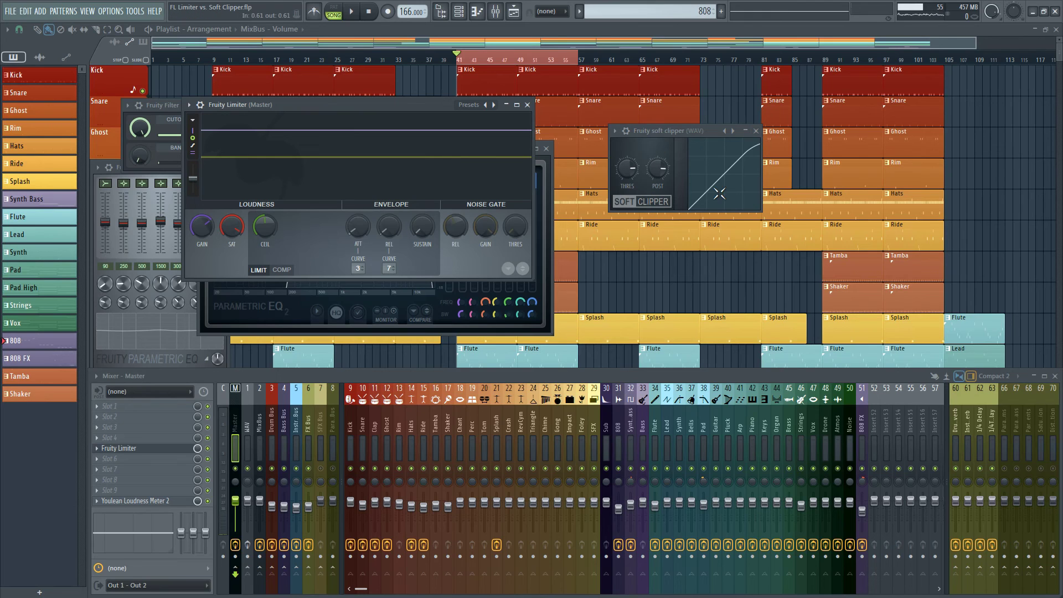
pyautogui.click(756, 131)
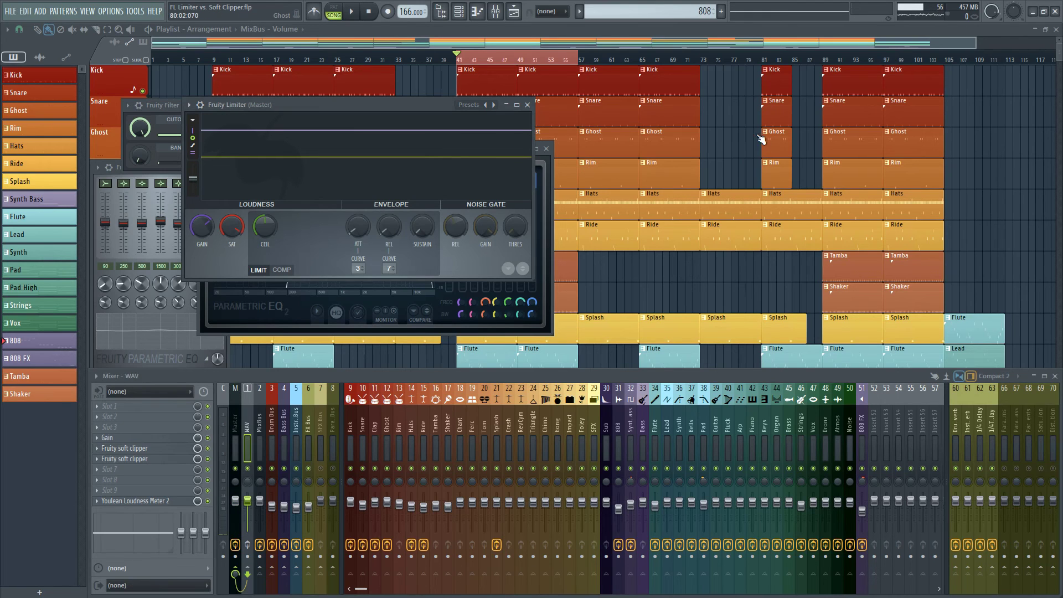
# - Close the Master Fruity Limiter window
pyautogui.click(527, 105)
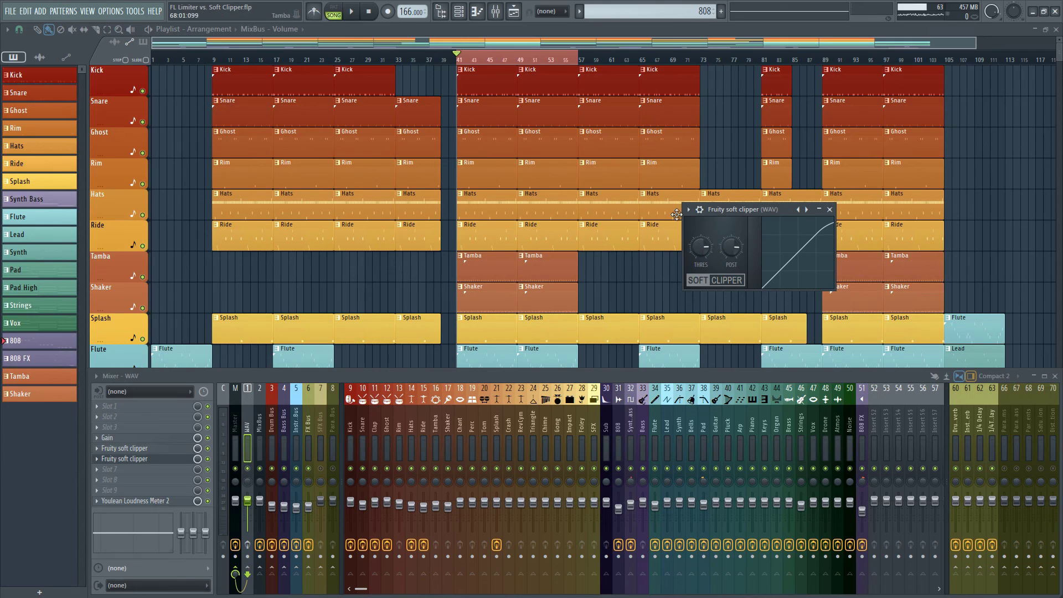
# - Close the soft clipper window and hide the mixer with F9
pyautogui.click(829, 209)
pyautogui.press('F9')
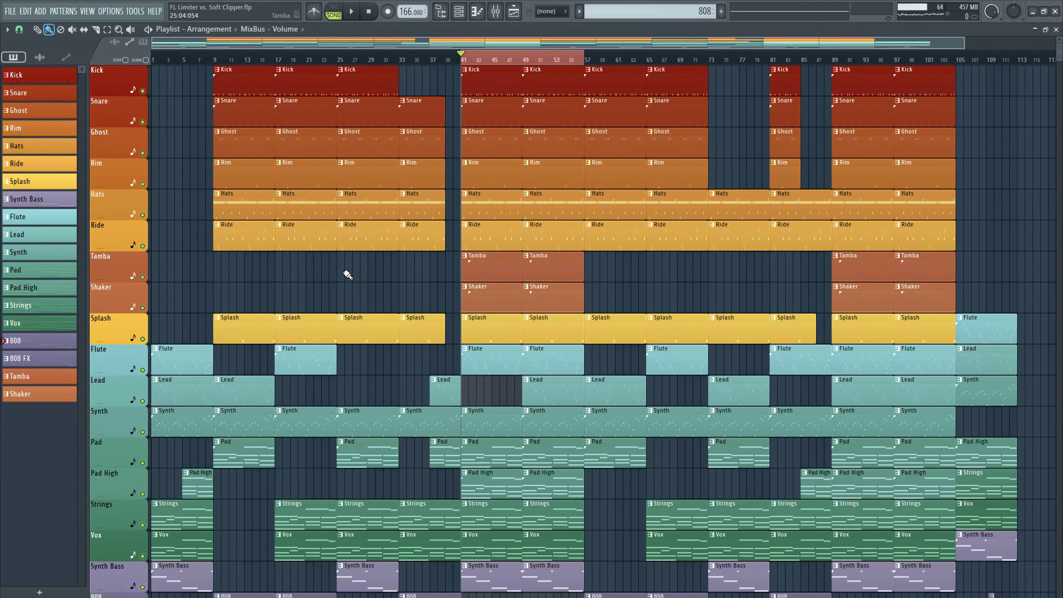